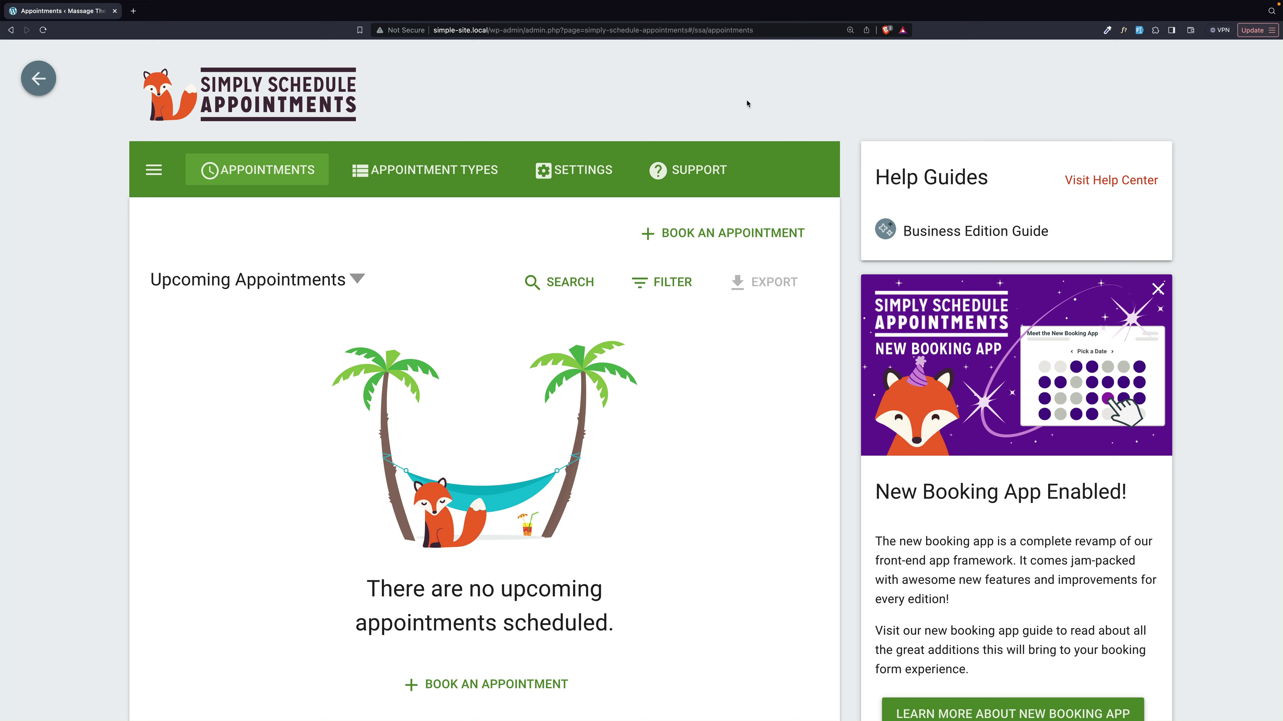
- Browse the appointment types and view the 30 Minute Massage settings without changing them
click(450, 170)
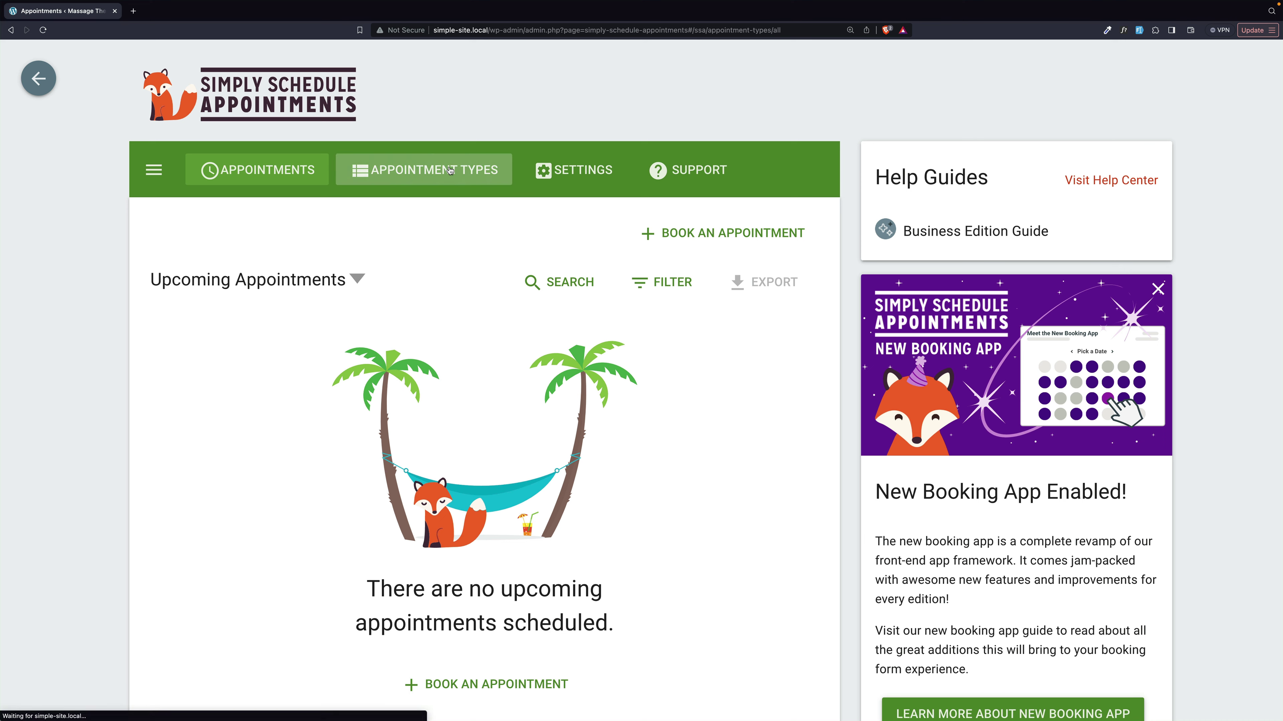
scroll(487, 360, down, 10)
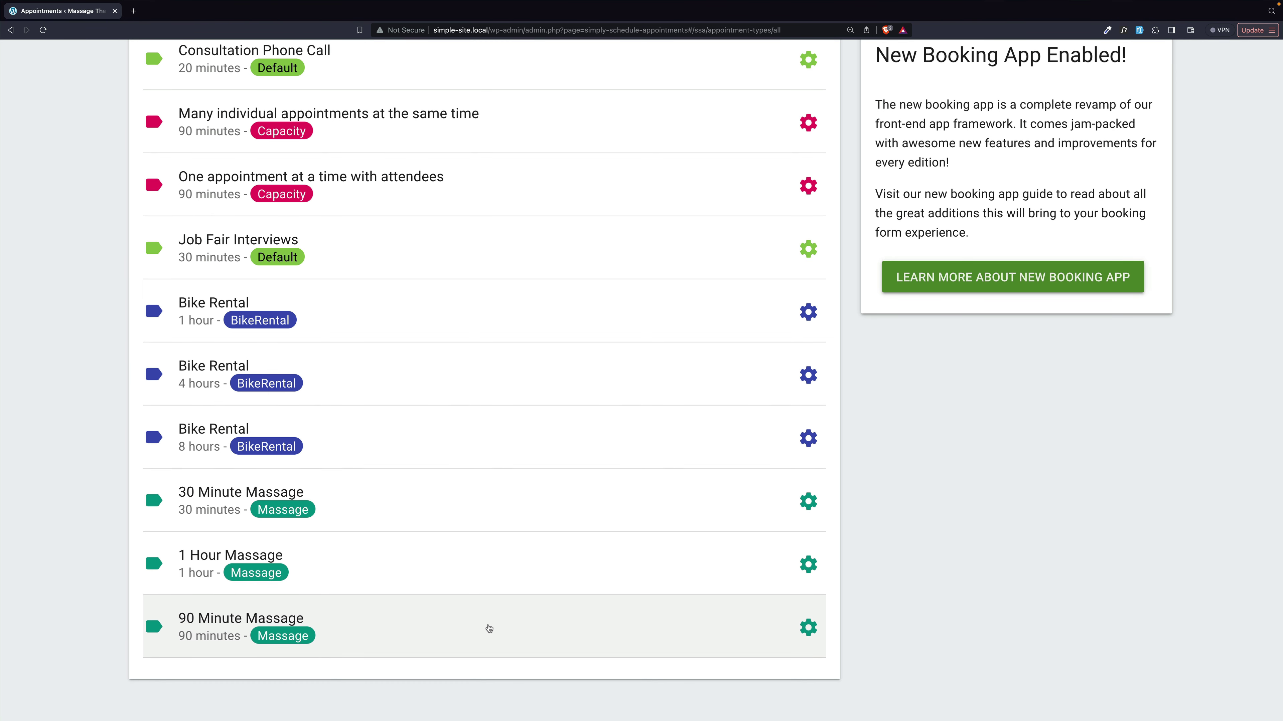
click(445, 502)
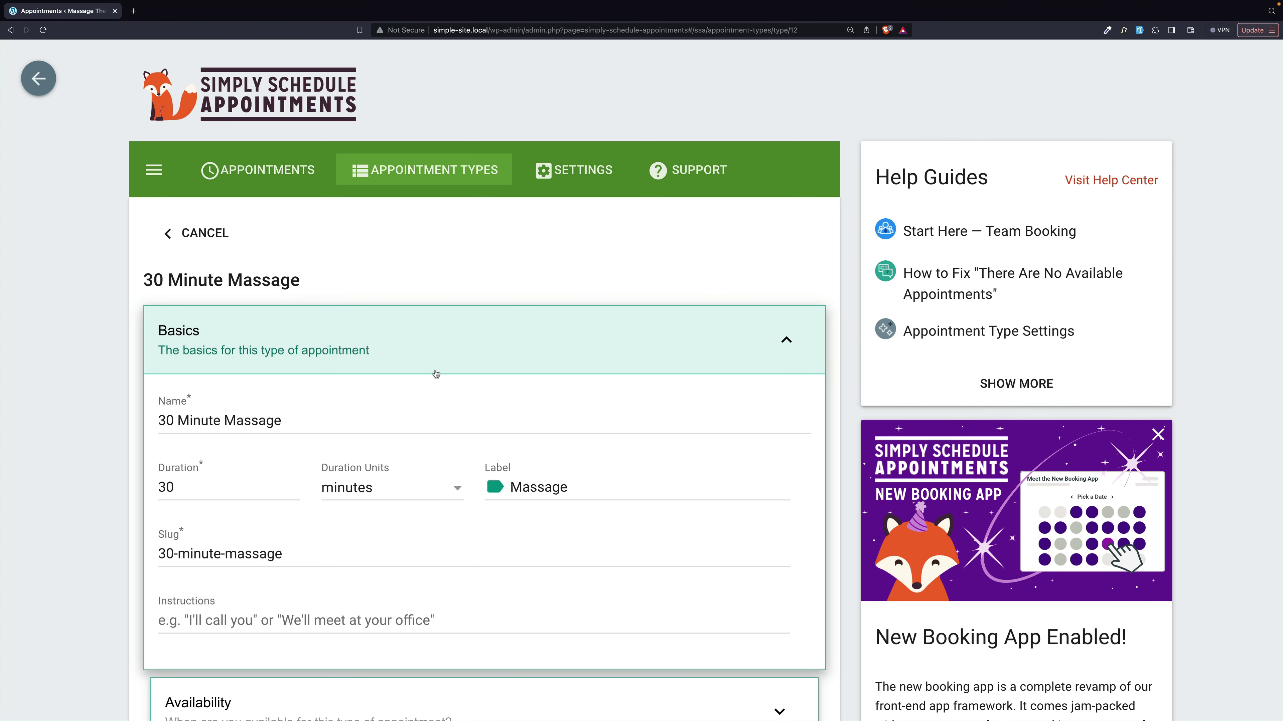
click(206, 236)
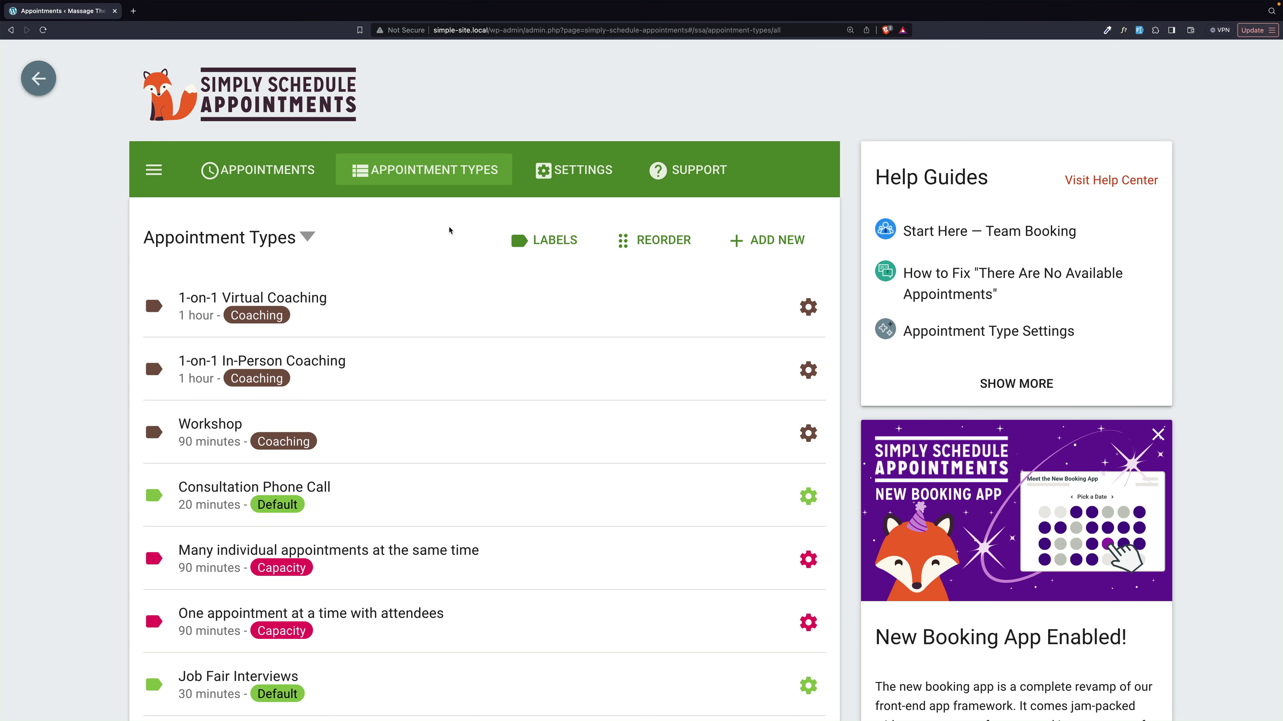
- From the Settings overview, open the Team card to see the three team members
click(567, 172)
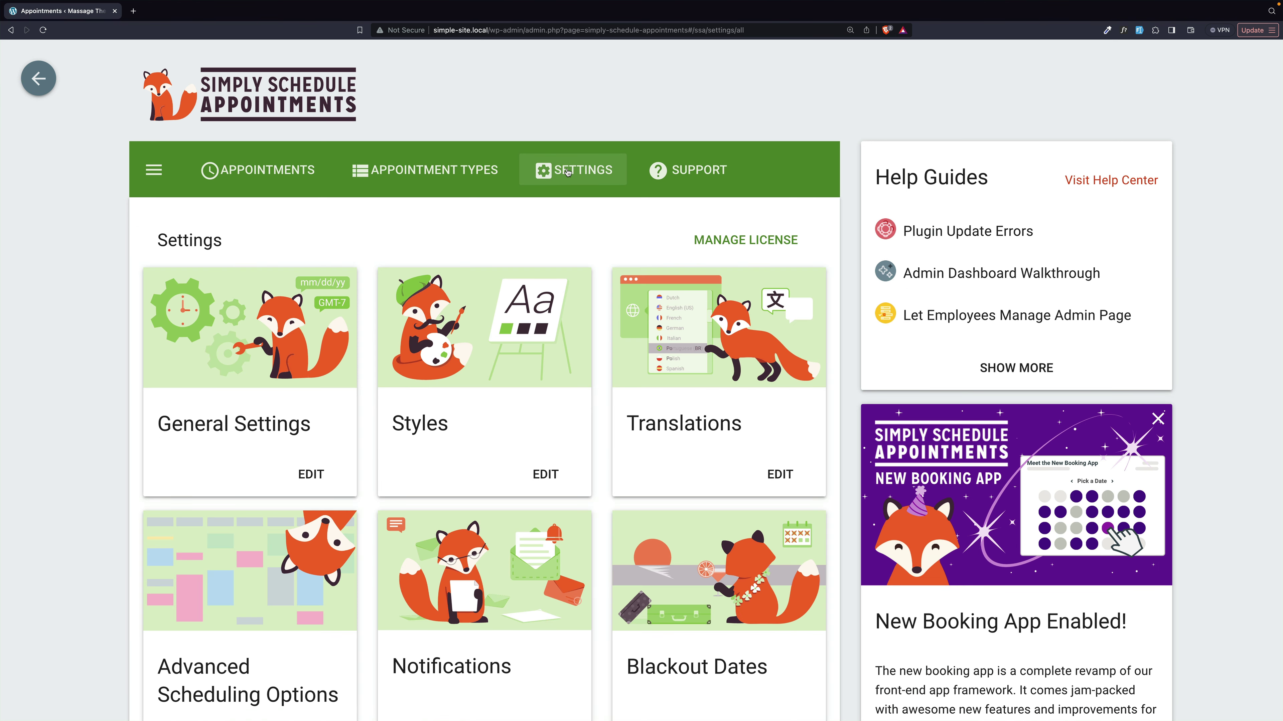
scroll(606, 384, down, 10)
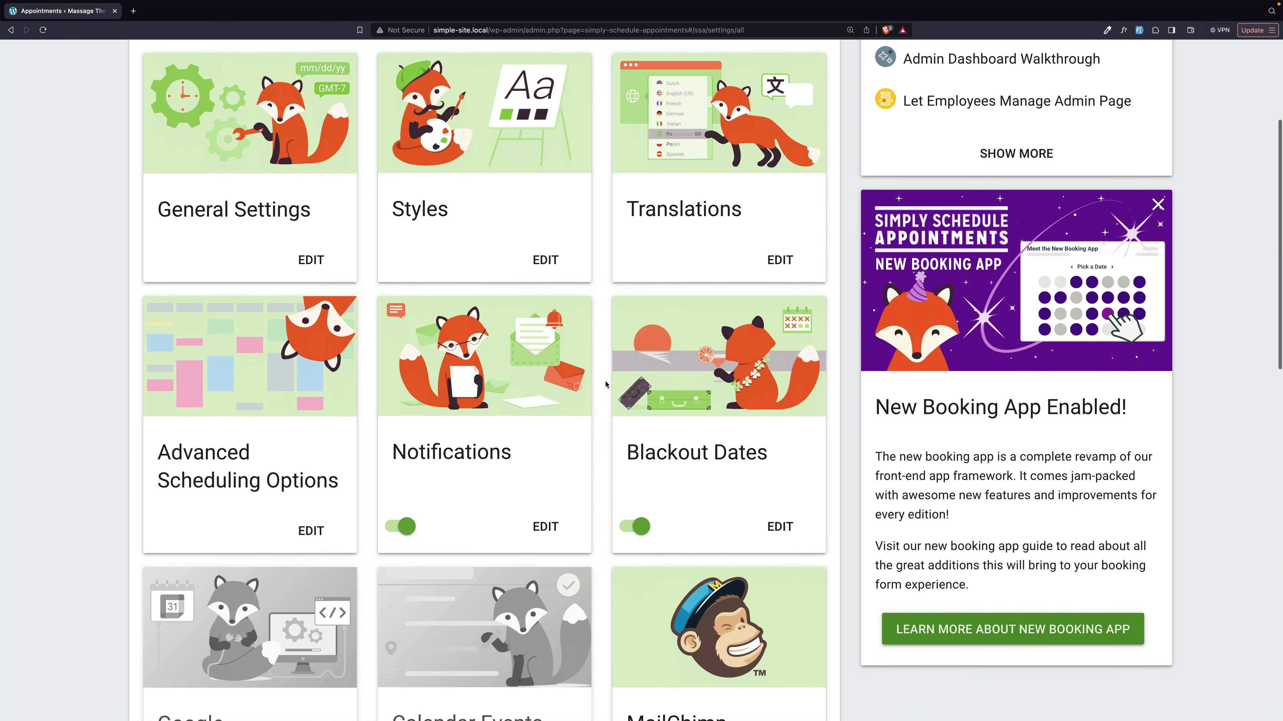
scroll(606, 385, down, 9)
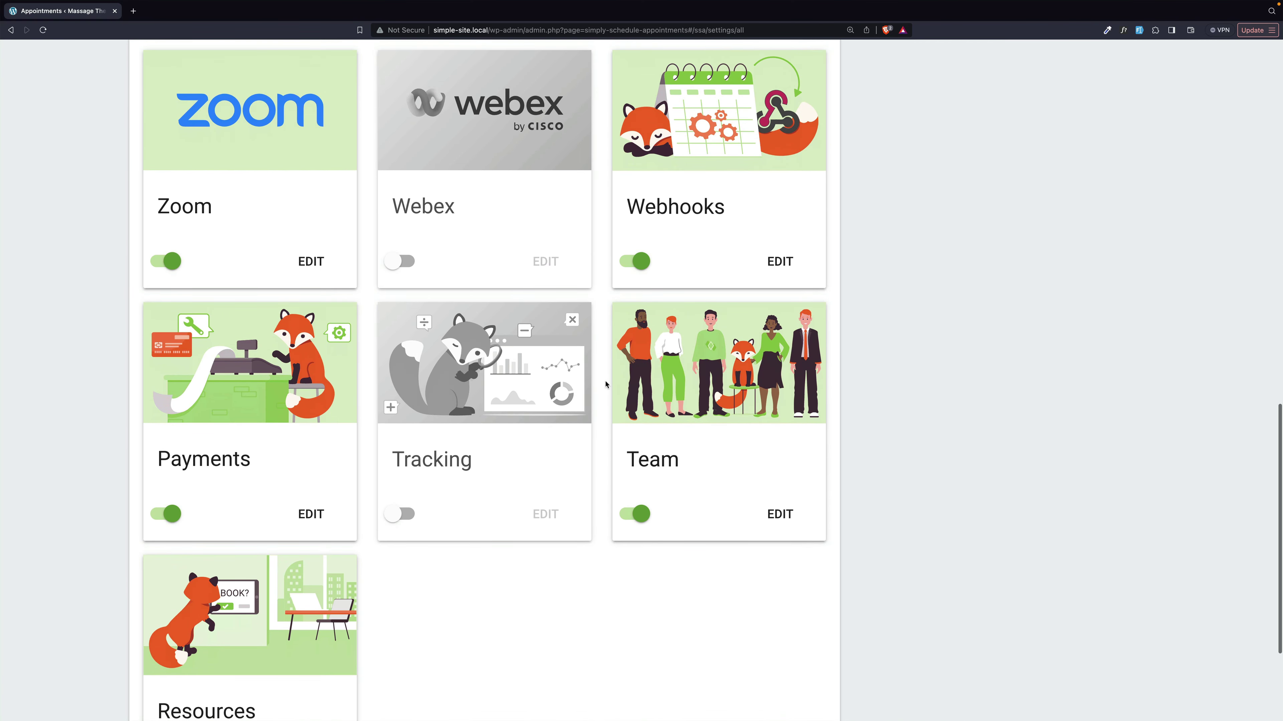
click(729, 366)
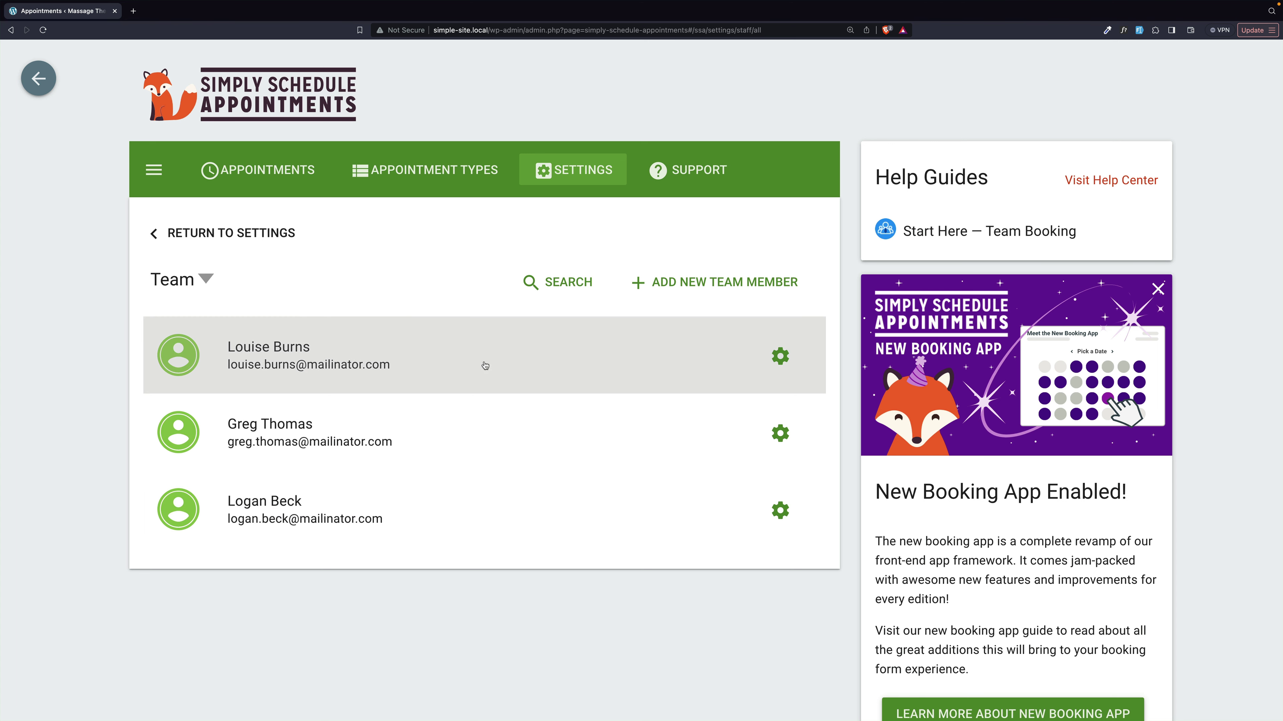
click(484, 363)
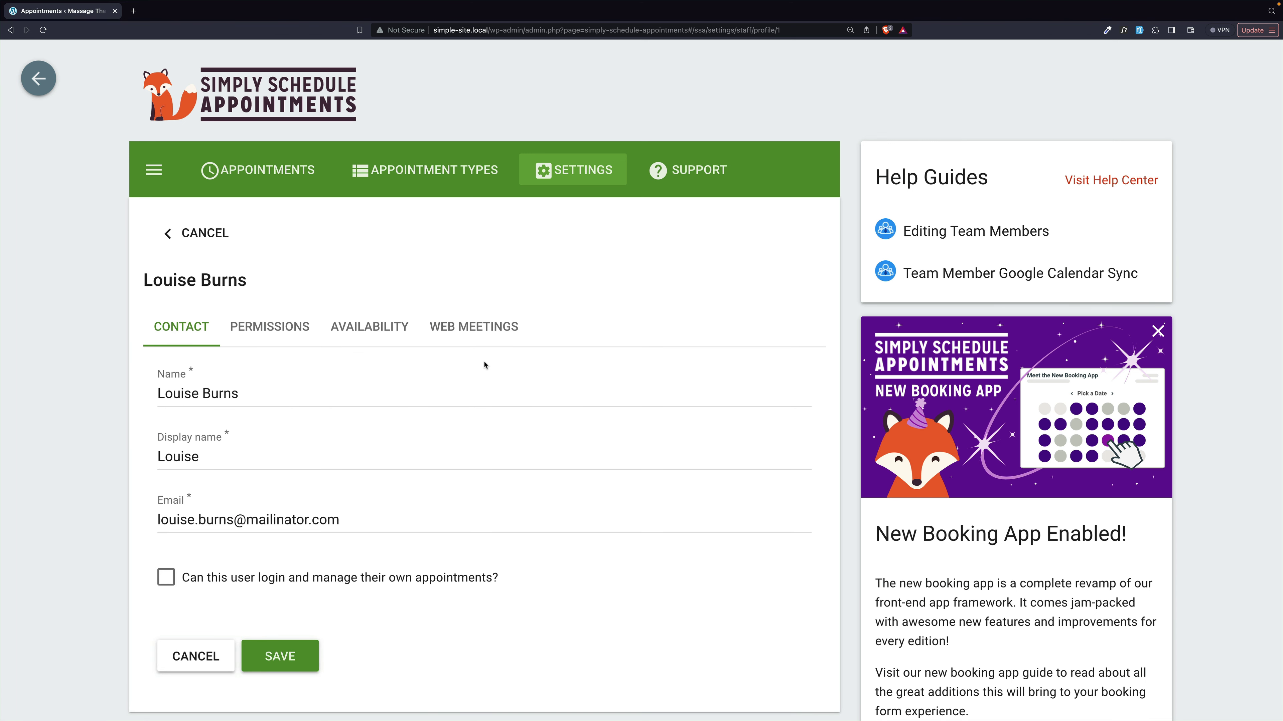
click(384, 326)
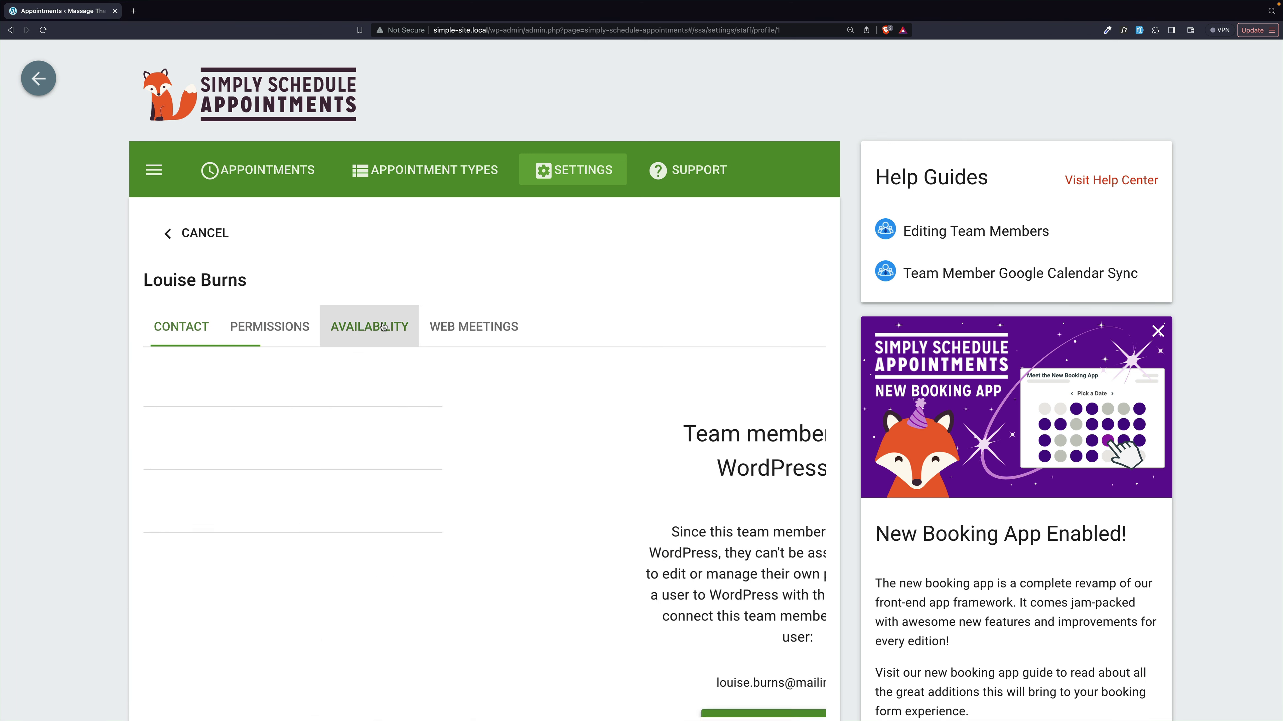
scroll(306, 326, down, 5)
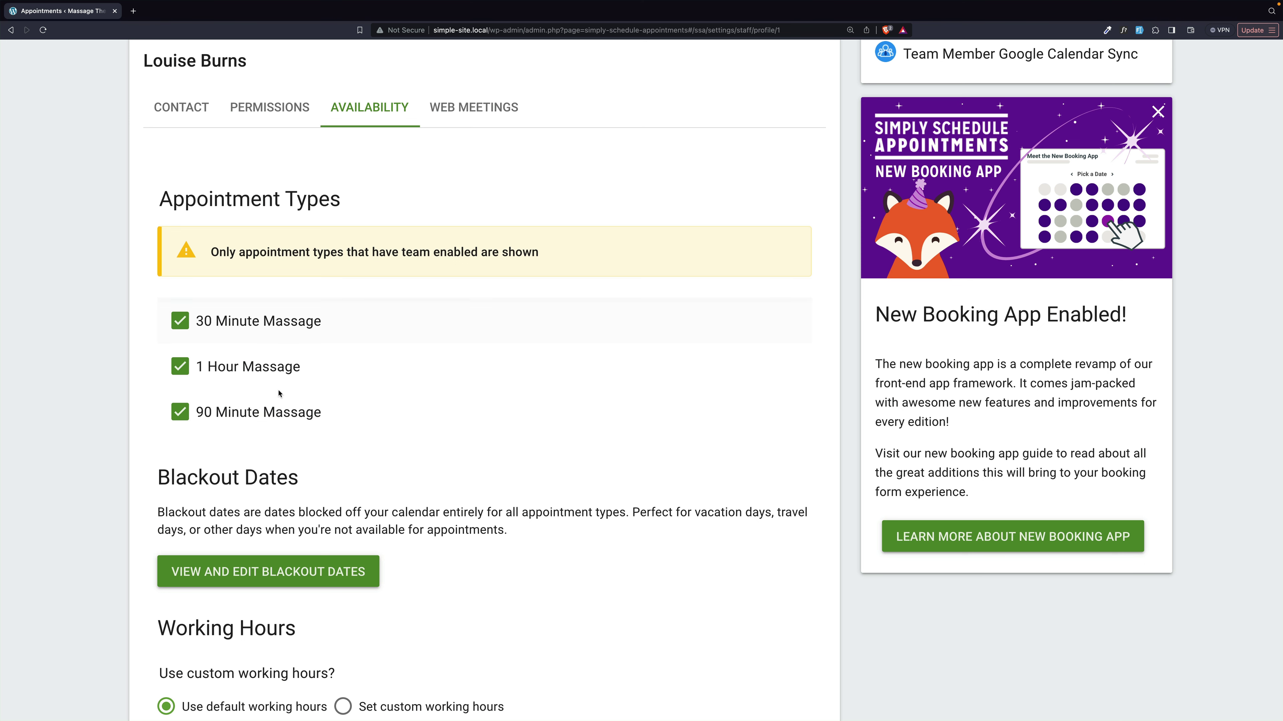
scroll(47, 77, up, 1)
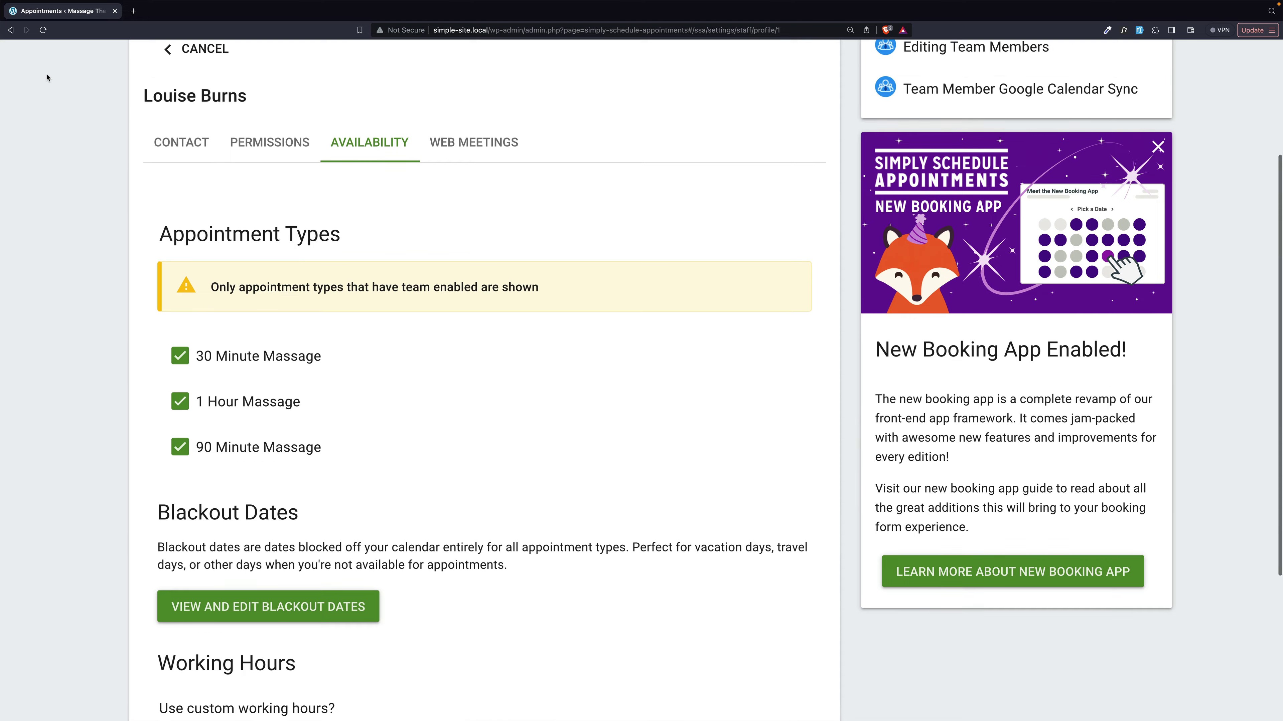
scroll(47, 77, up, 3)
scroll(360, 342, left, 3)
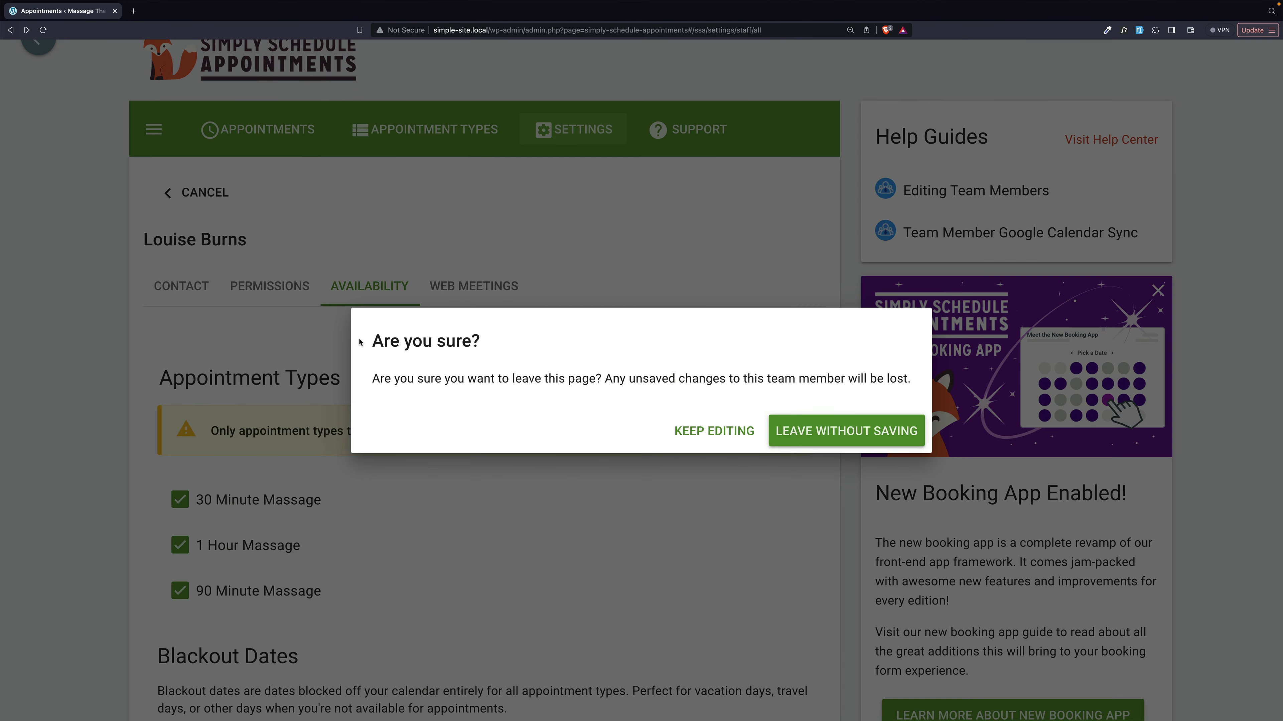
click(846, 431)
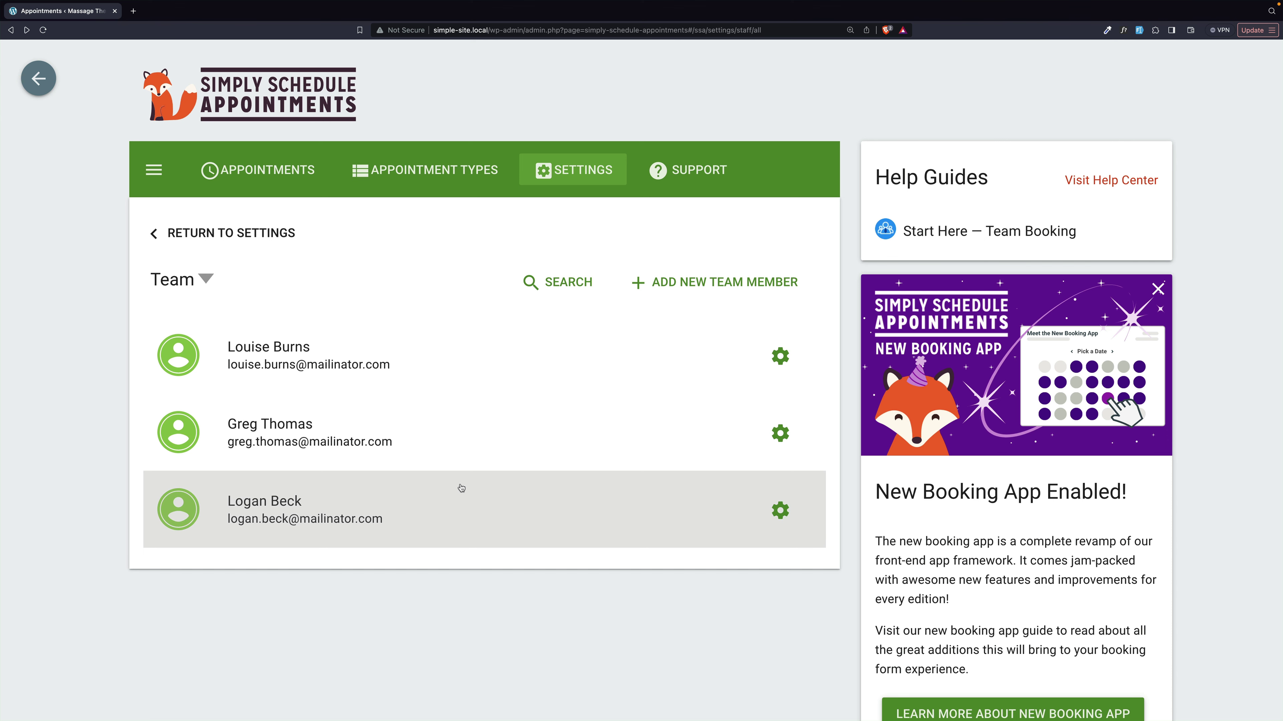
- Open Resources > Therapy Rooms and look at Therapy Room 5 without editing it
click(569, 172)
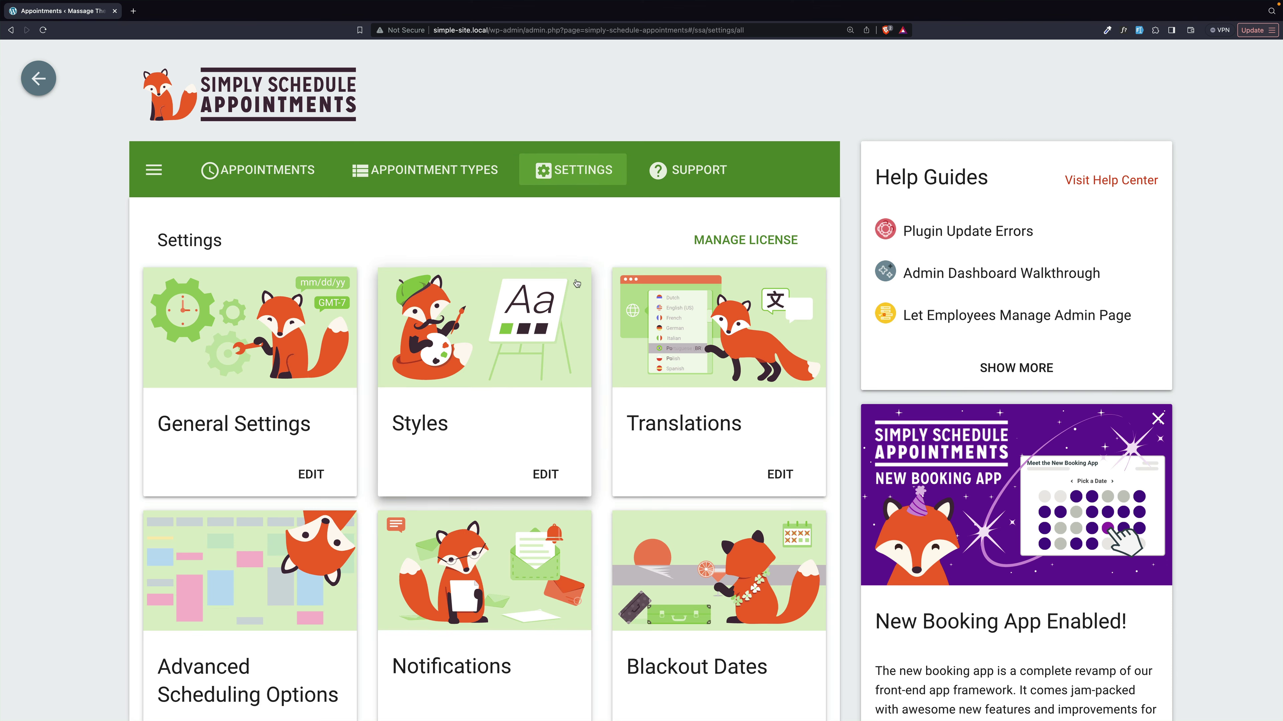
scroll(581, 268, down, 15)
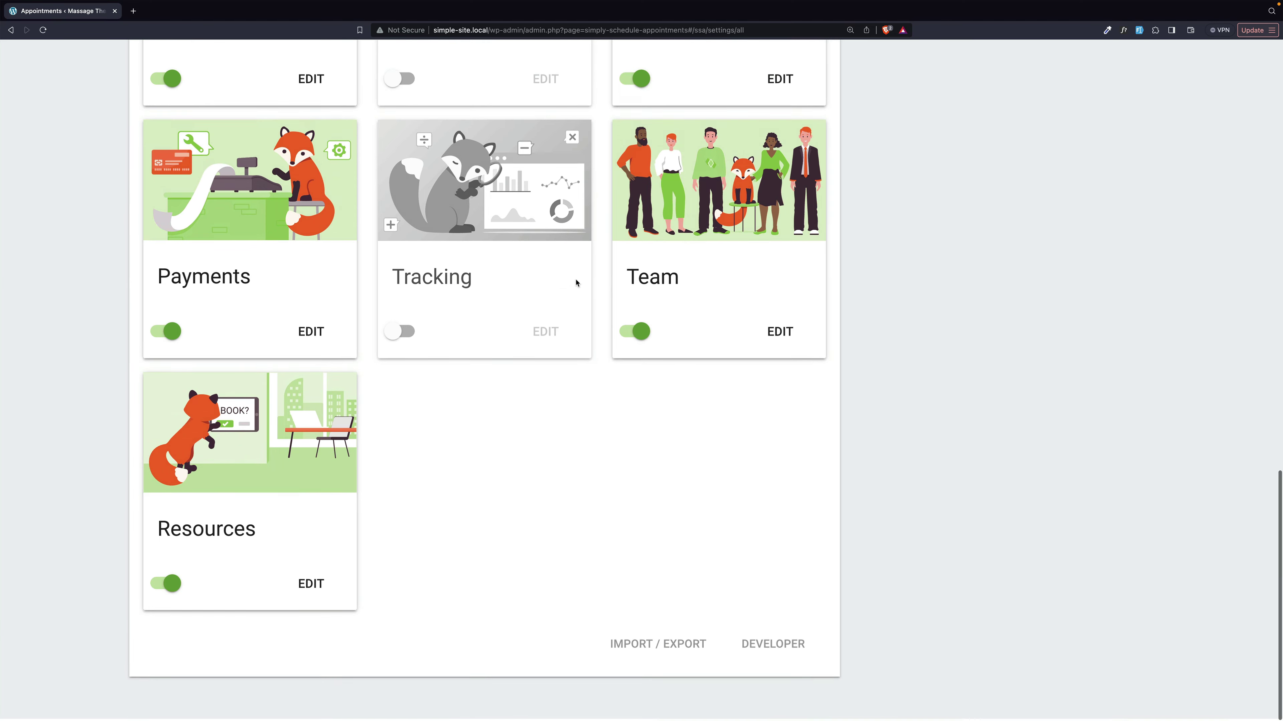
click(231, 423)
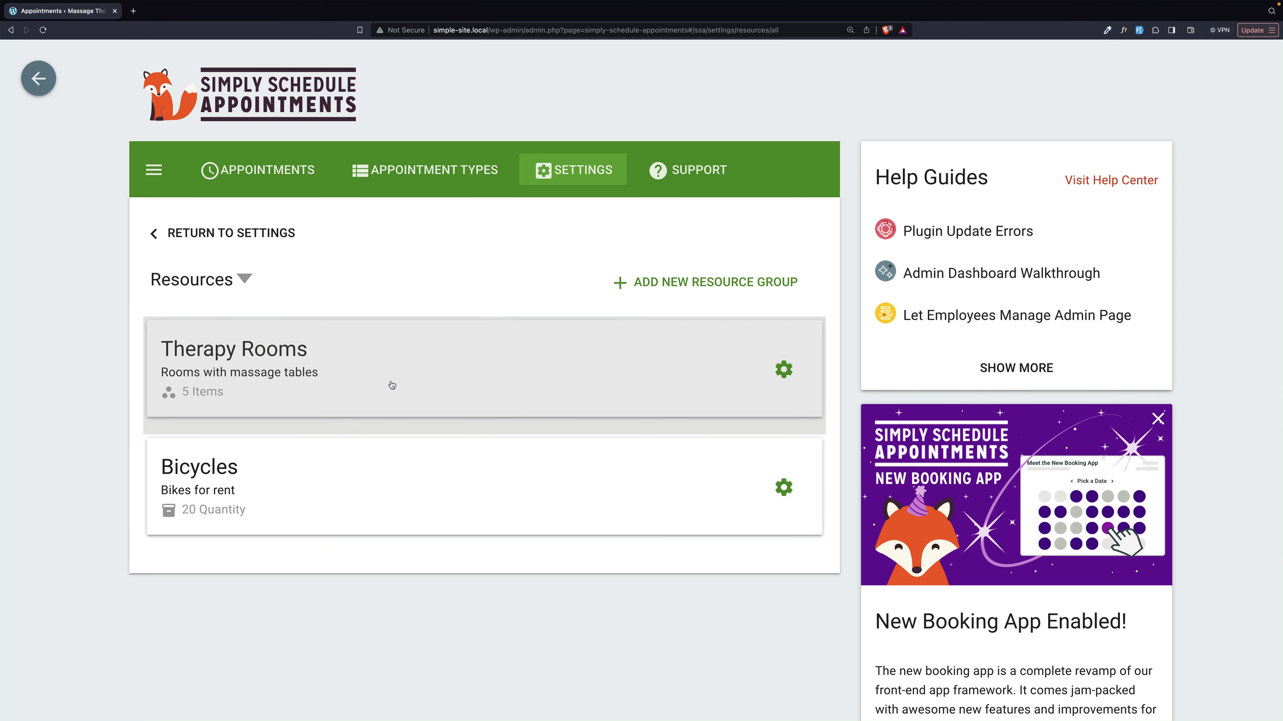
click(391, 385)
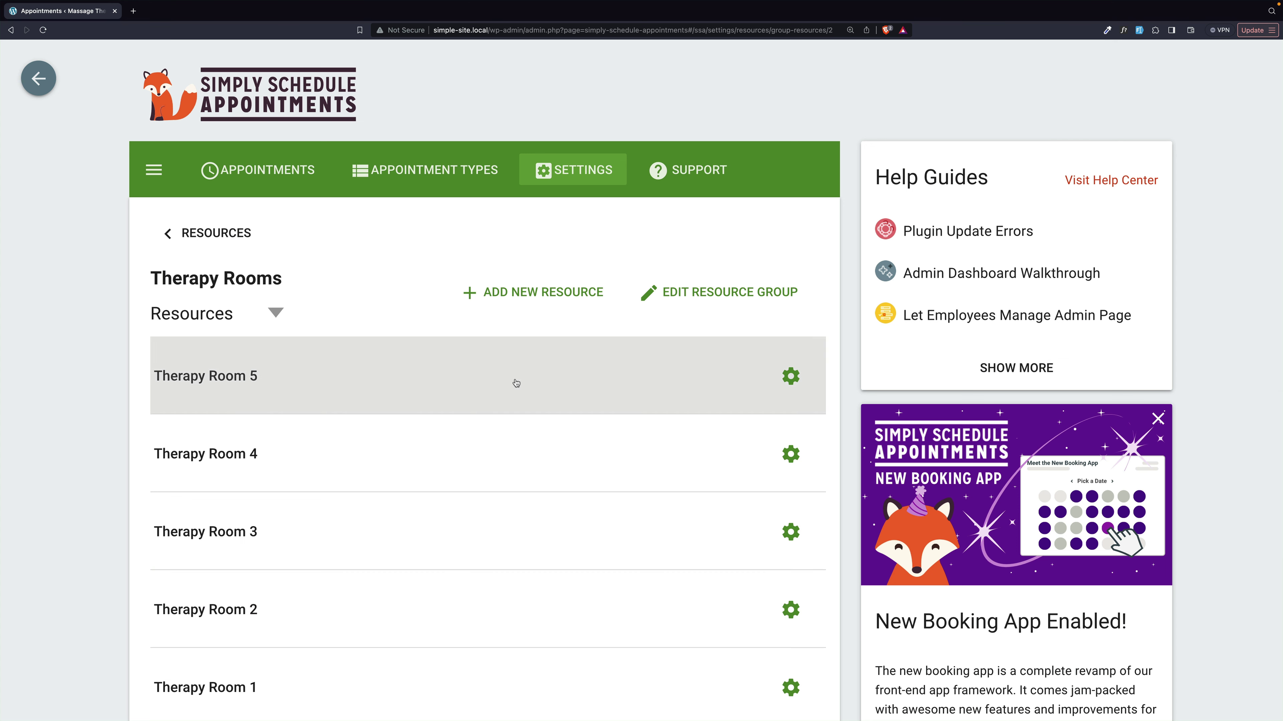
scroll(516, 383, down, 4)
click(375, 201)
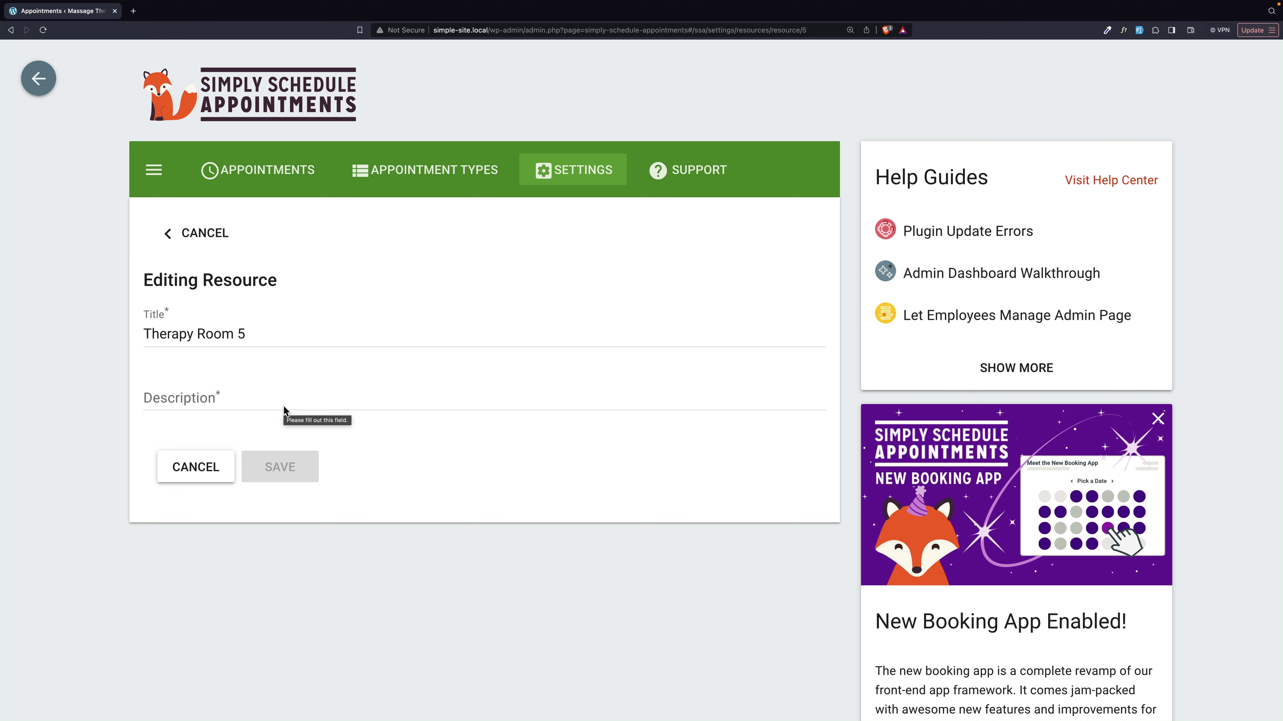
key(super+Left)
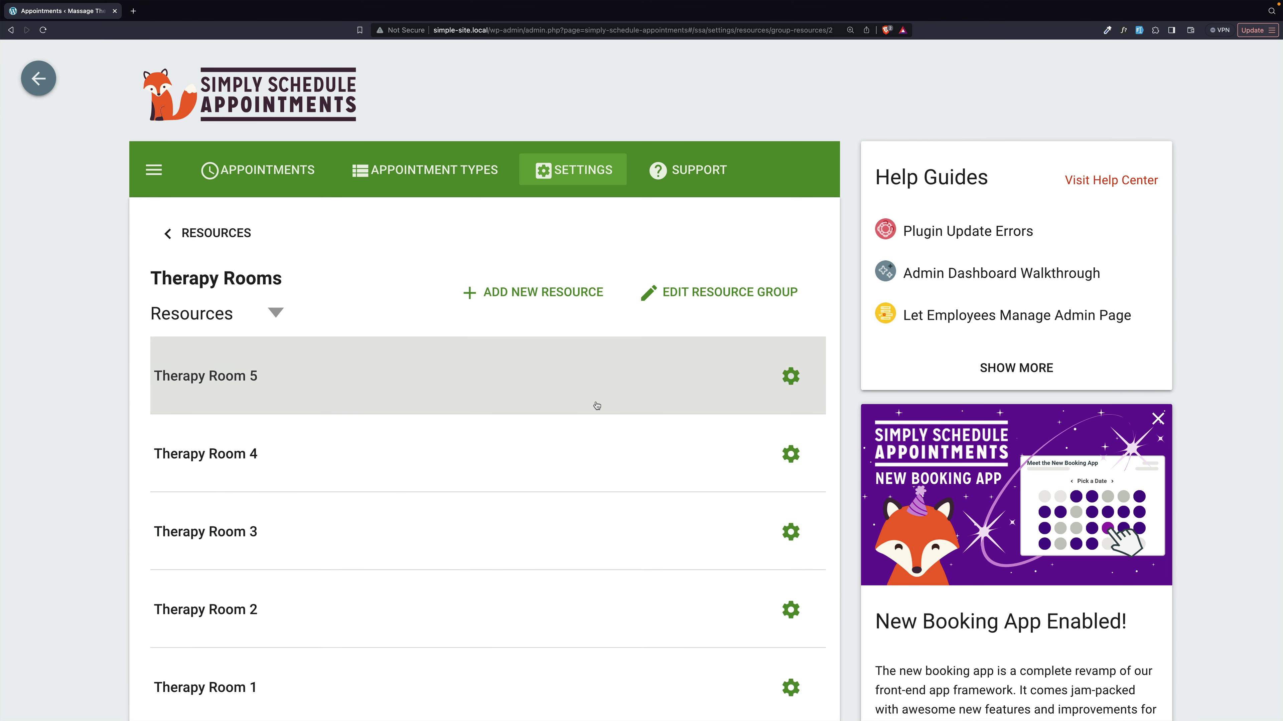
scroll(596, 406, down, 2)
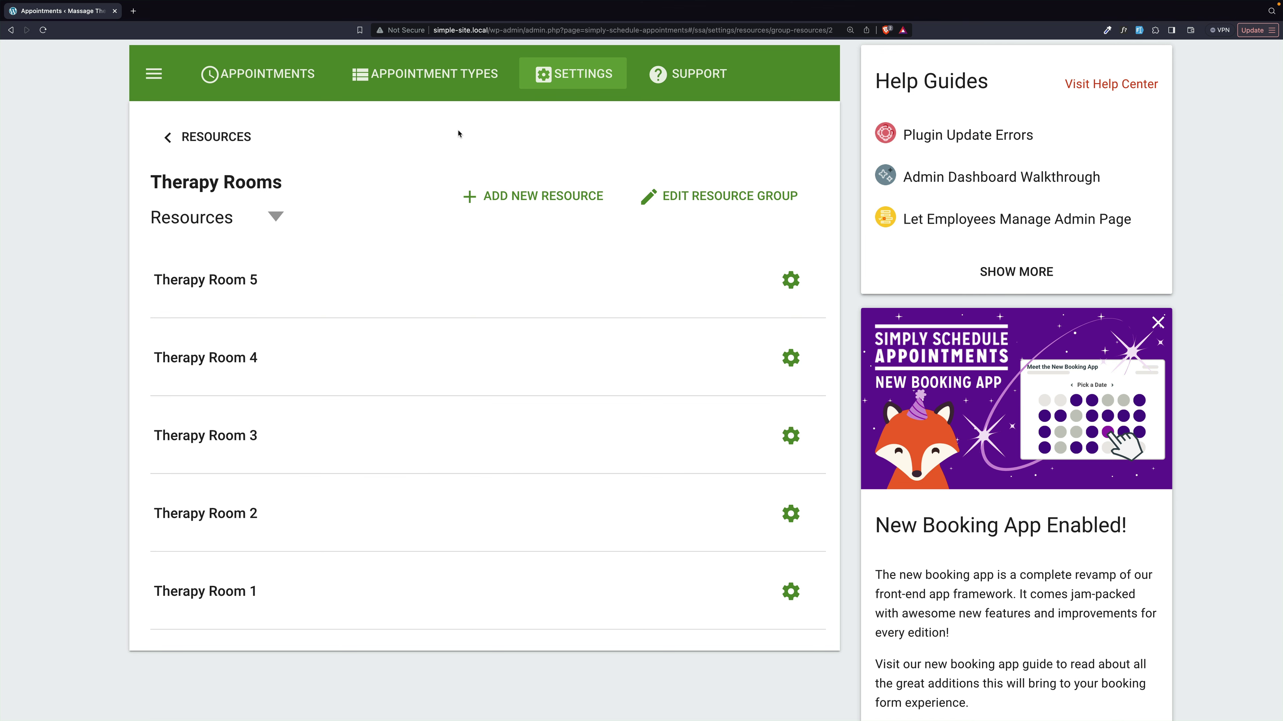
- Open the 30 Minute Massage type and review its Team Members section, confirming all three therapists
click(433, 90)
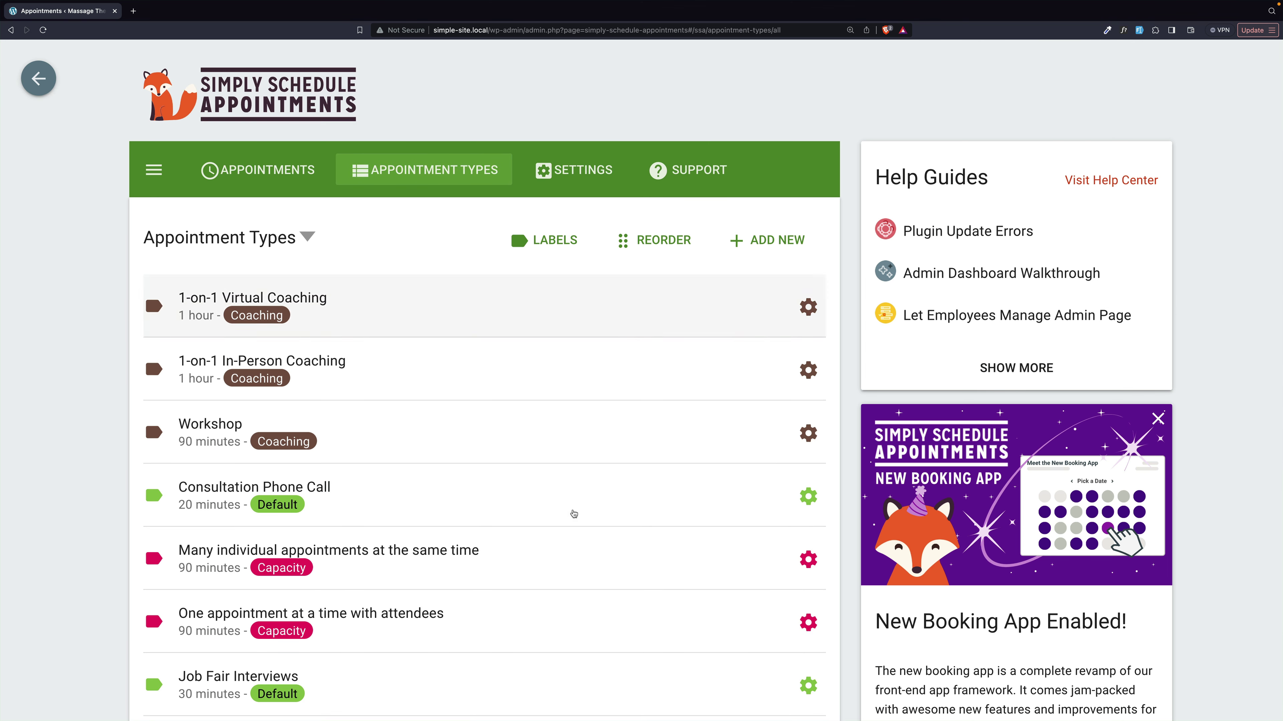
scroll(573, 515, down, 2)
scroll(573, 514, down, 7)
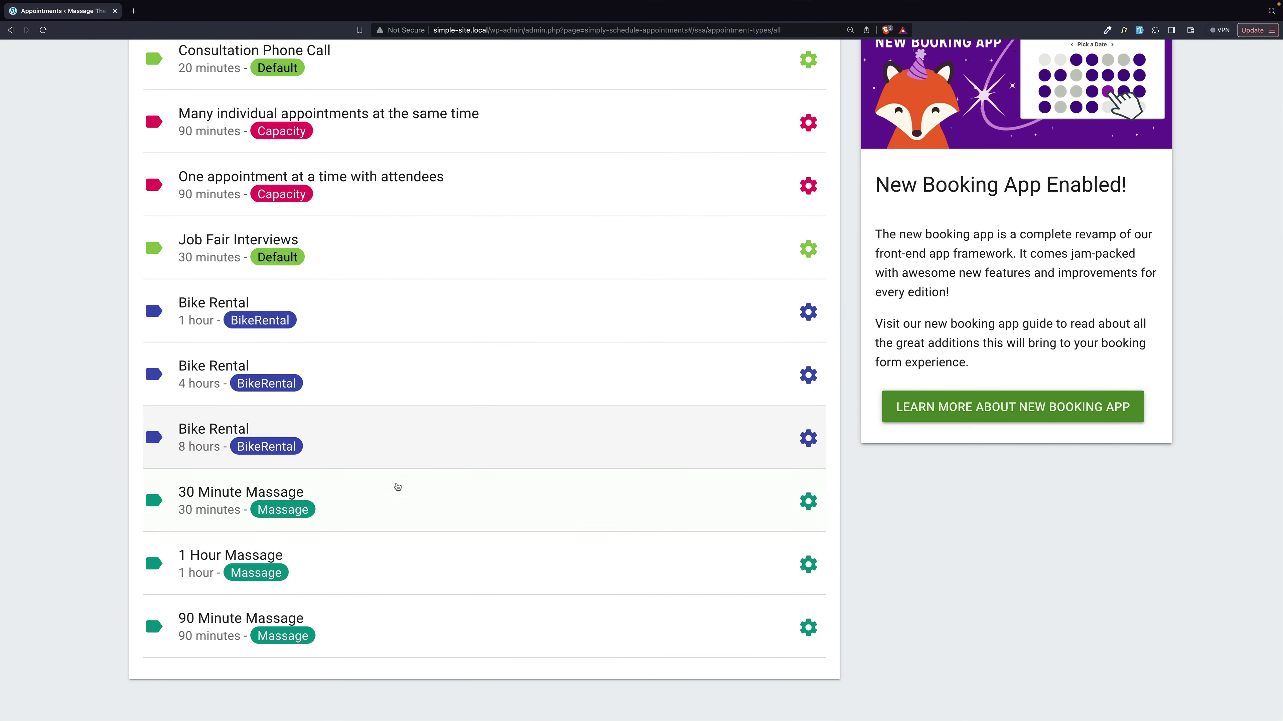
click(397, 487)
scroll(397, 486, down, 5)
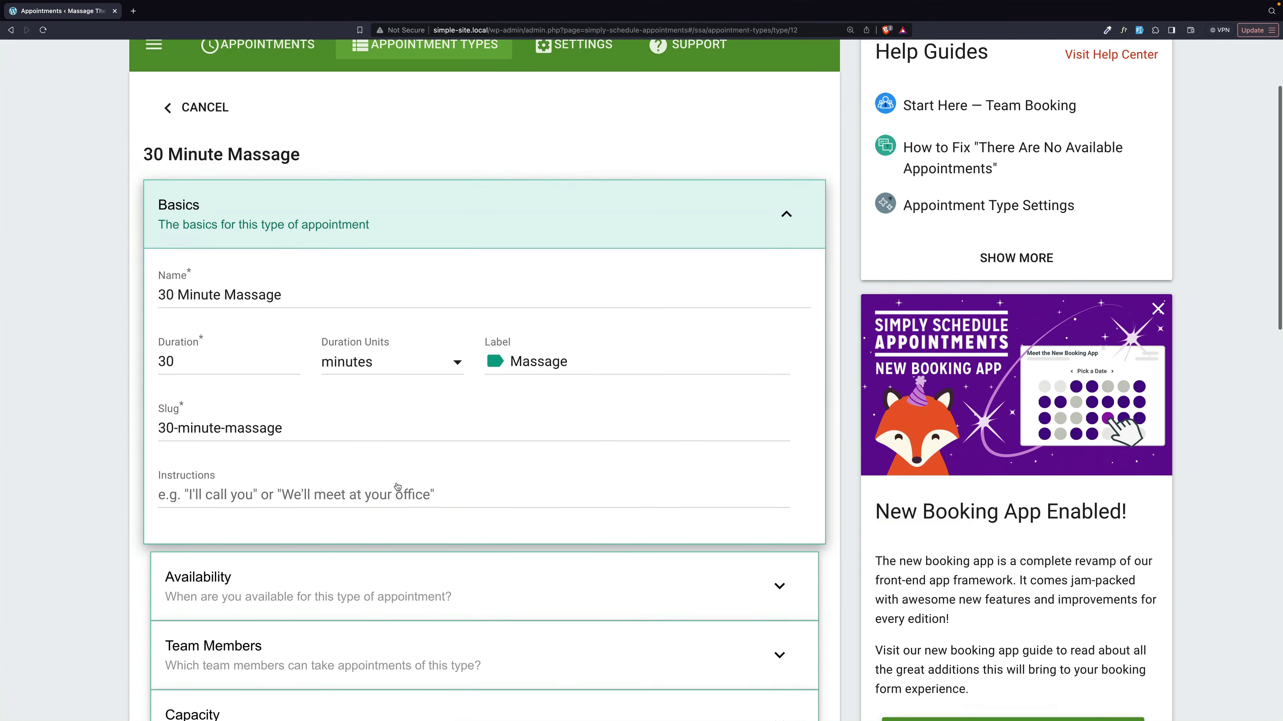
scroll(397, 487, down, 4)
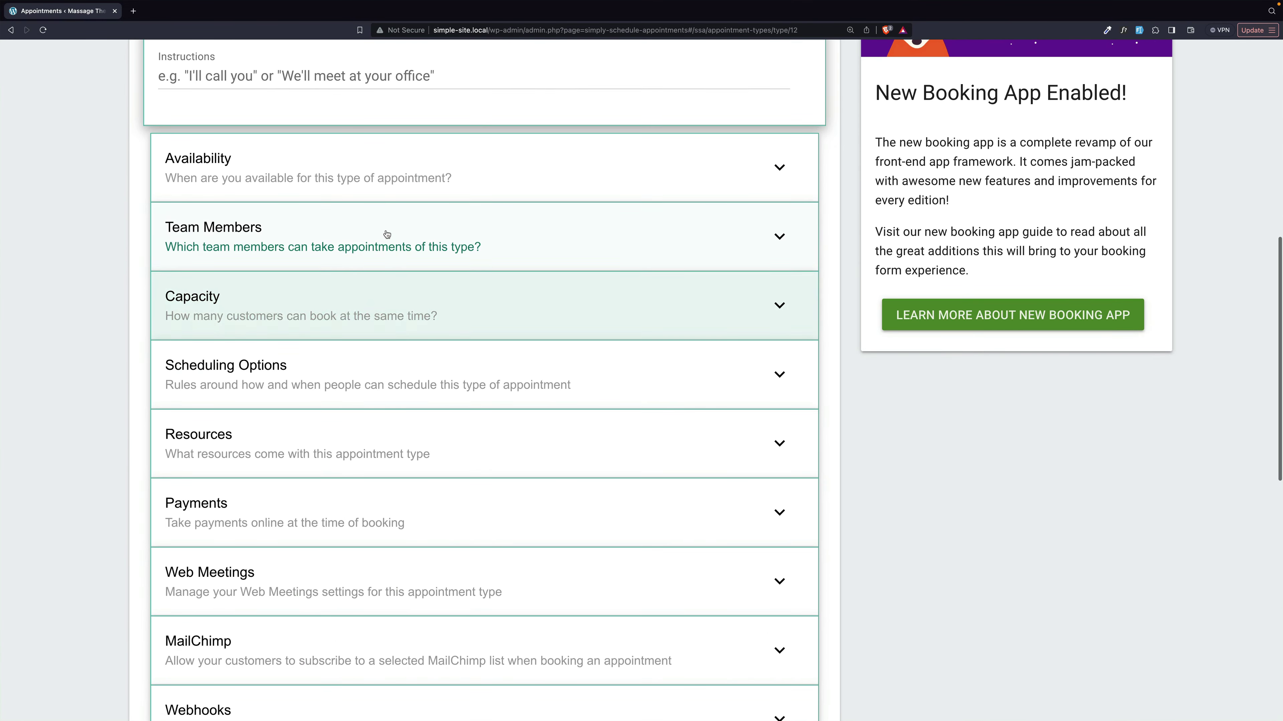
click(386, 245)
scroll(385, 230, up, 4)
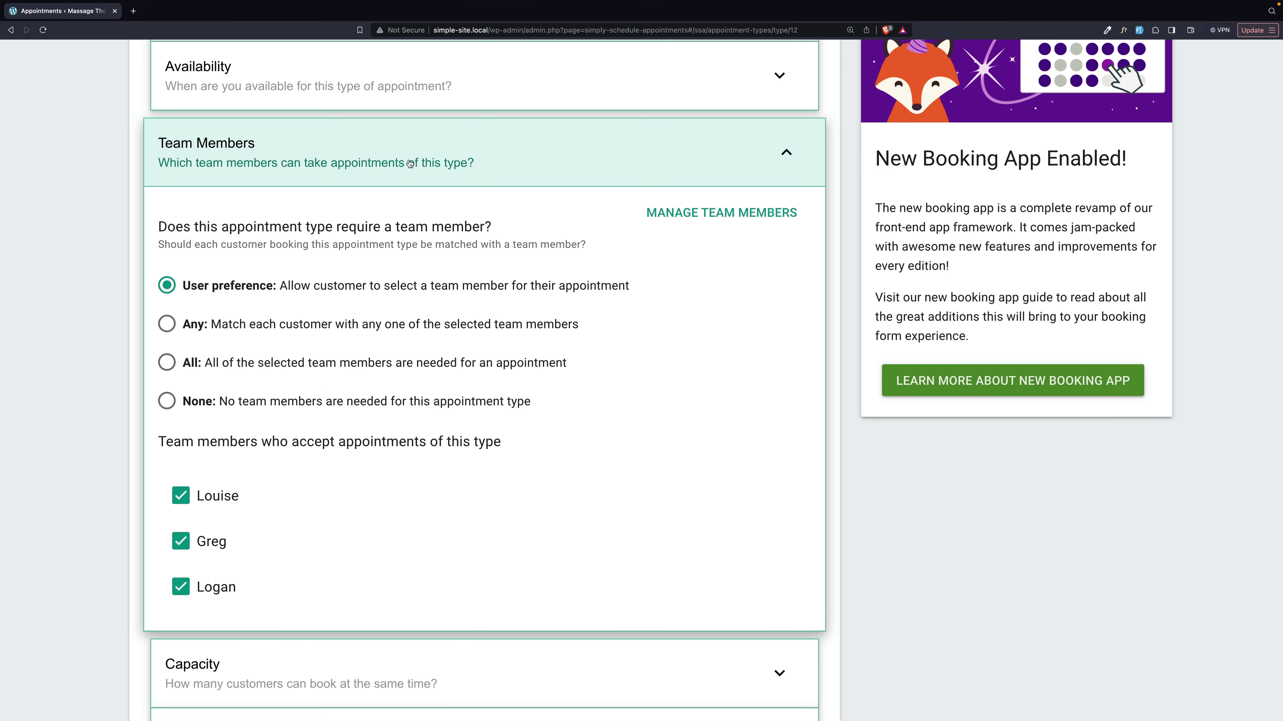
click(507, 161)
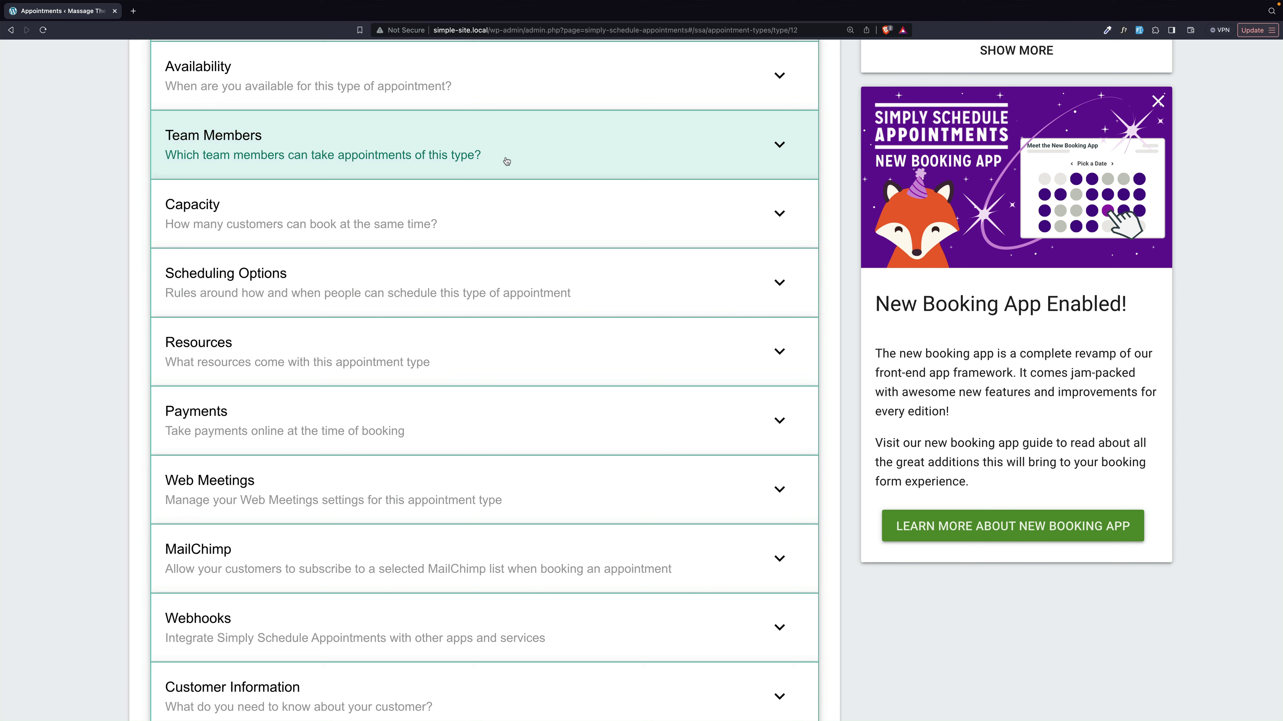
- In Scheduling Options, lock the timezone to America/Detroit with 20-minute before and 15-minute after buffers
click(446, 282)
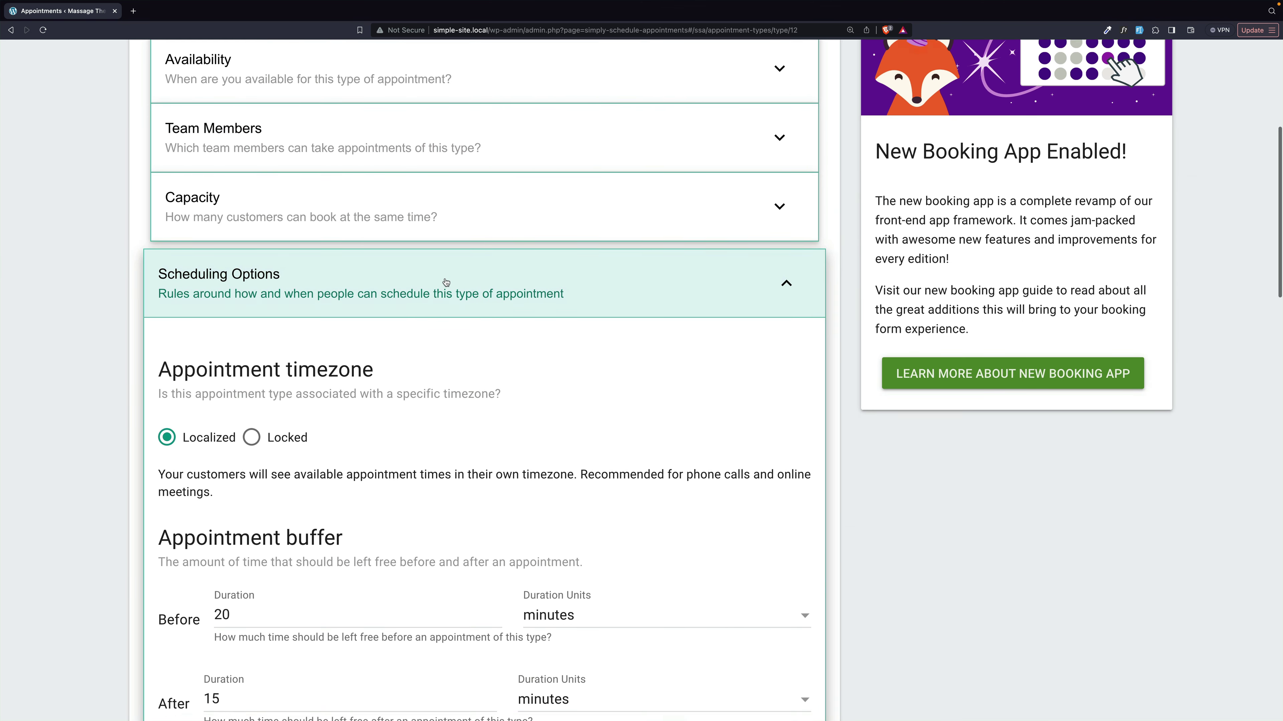
scroll(446, 282, down, 3)
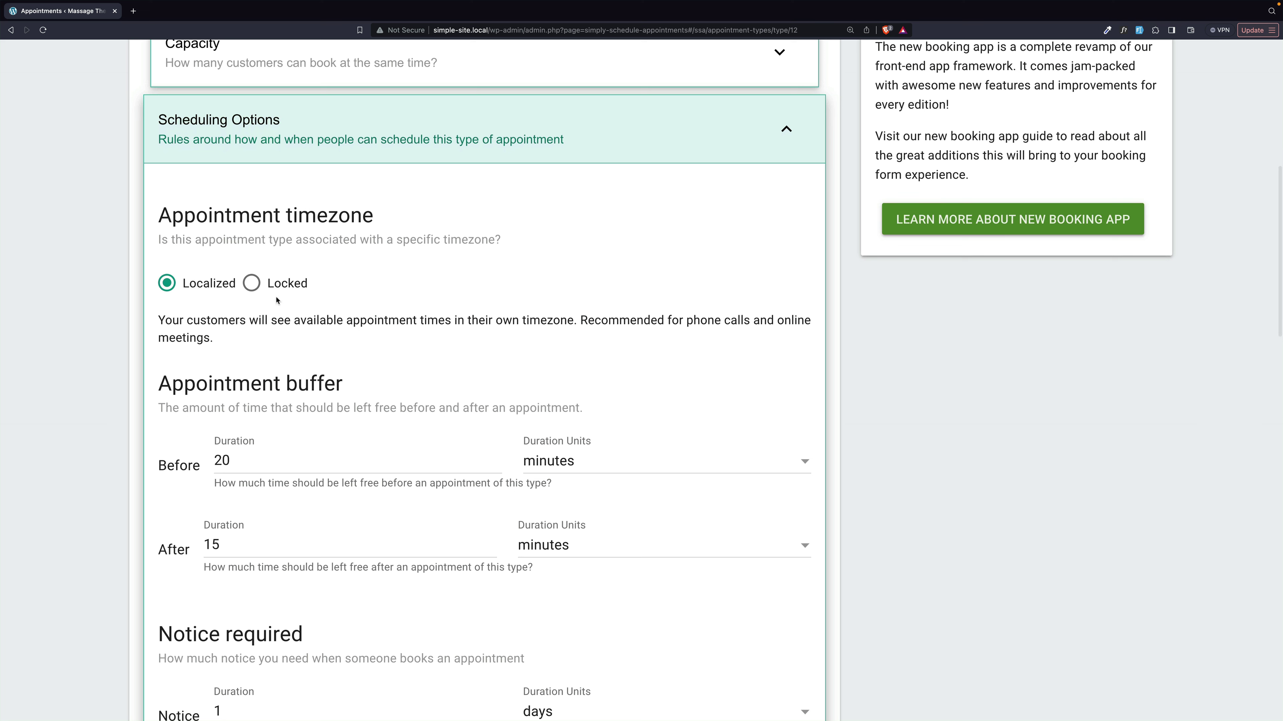
click(252, 284)
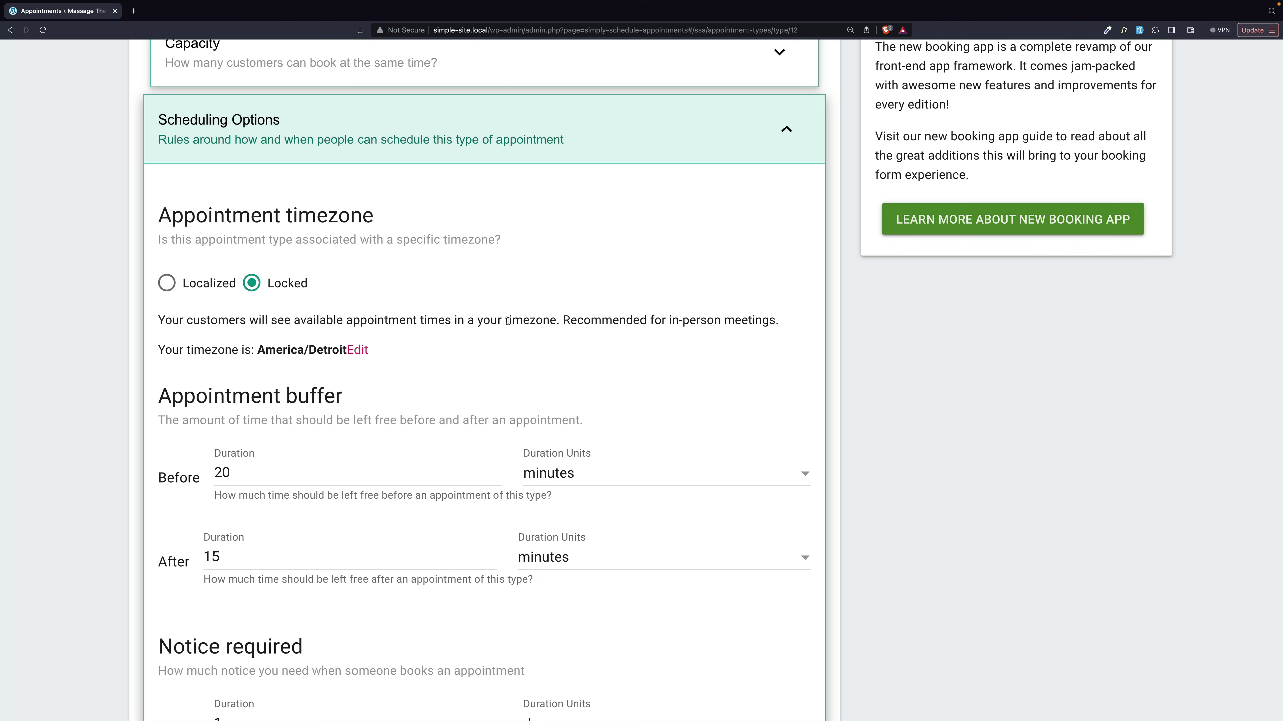
scroll(507, 321, down, 3)
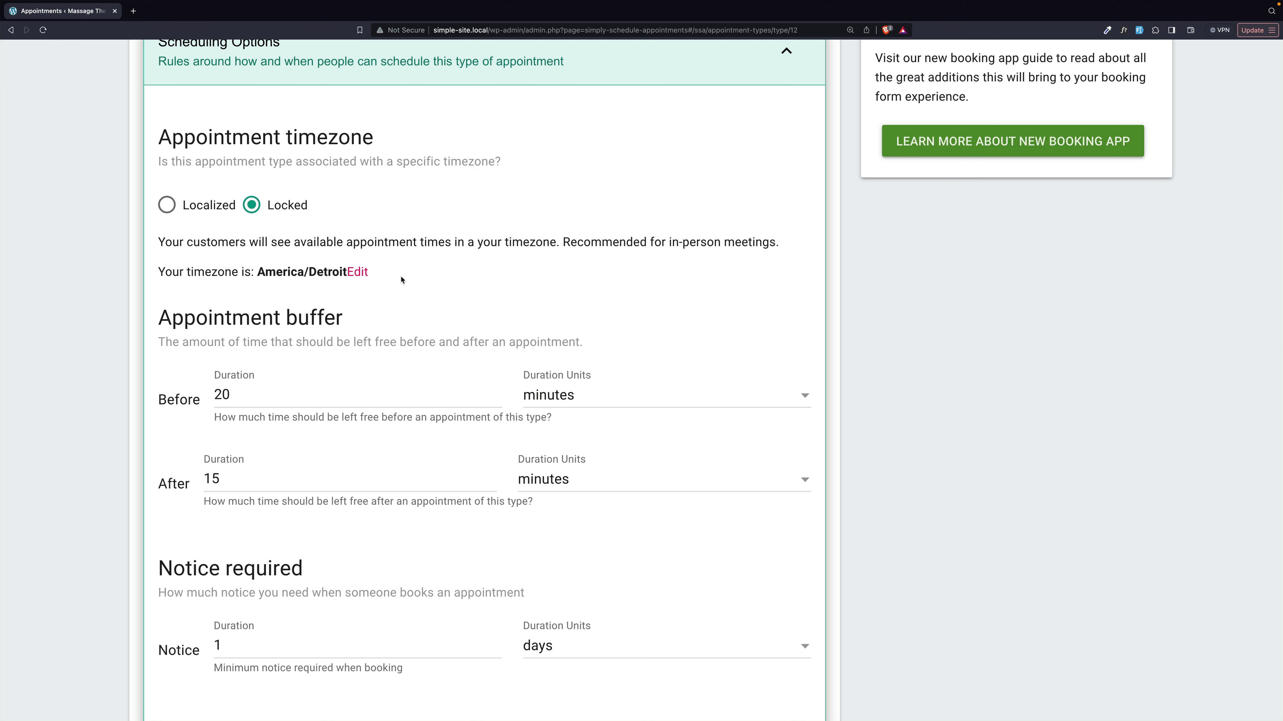
scroll(413, 346, down, 2)
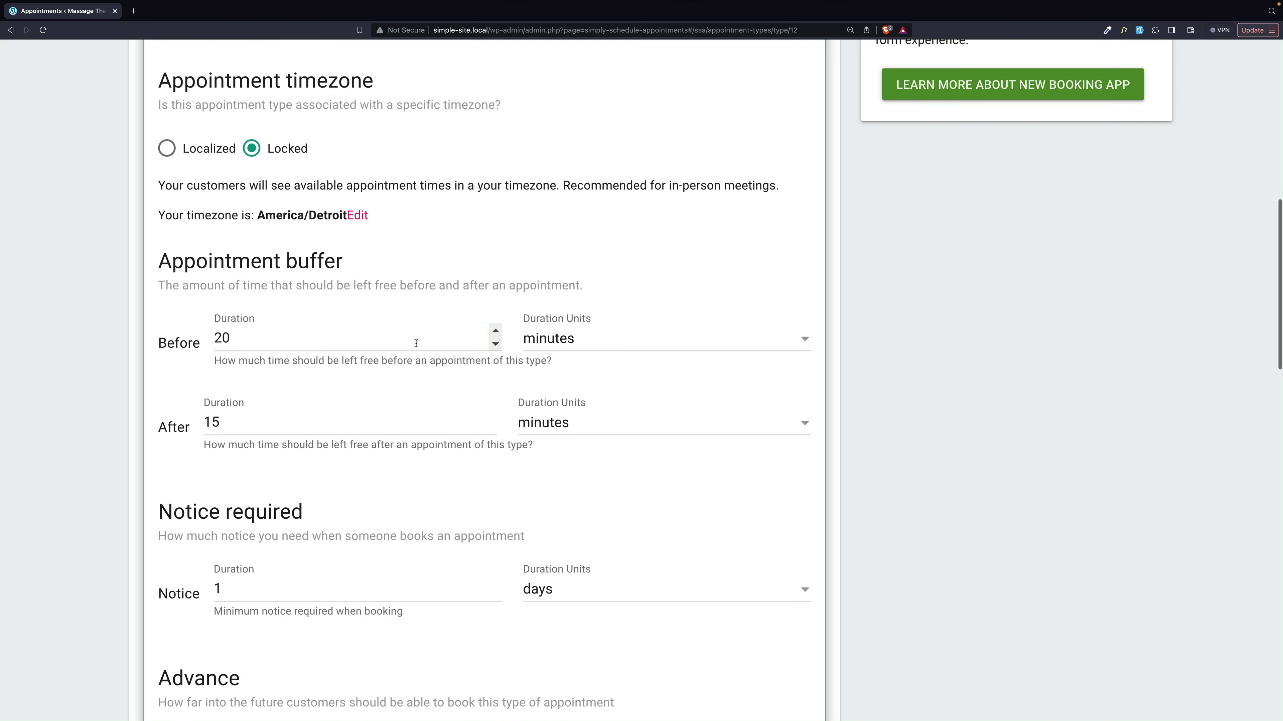
scroll(416, 343, down, 1)
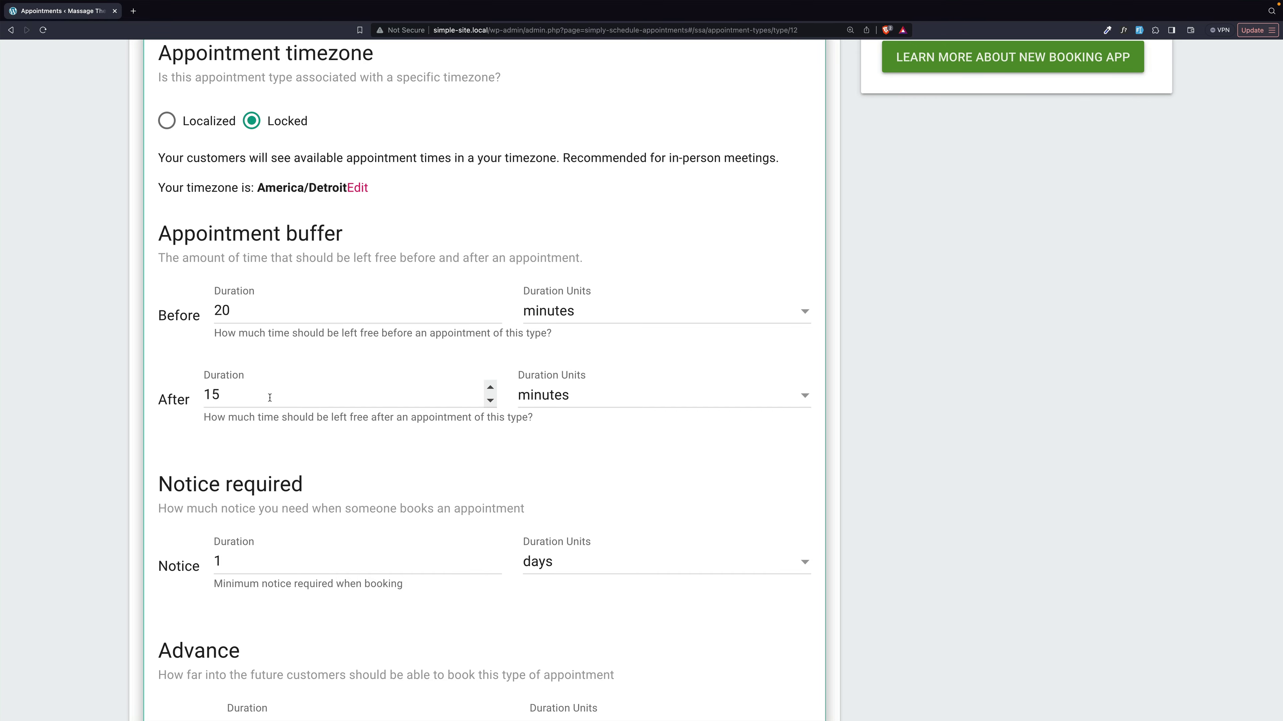
scroll(270, 398, up, 15)
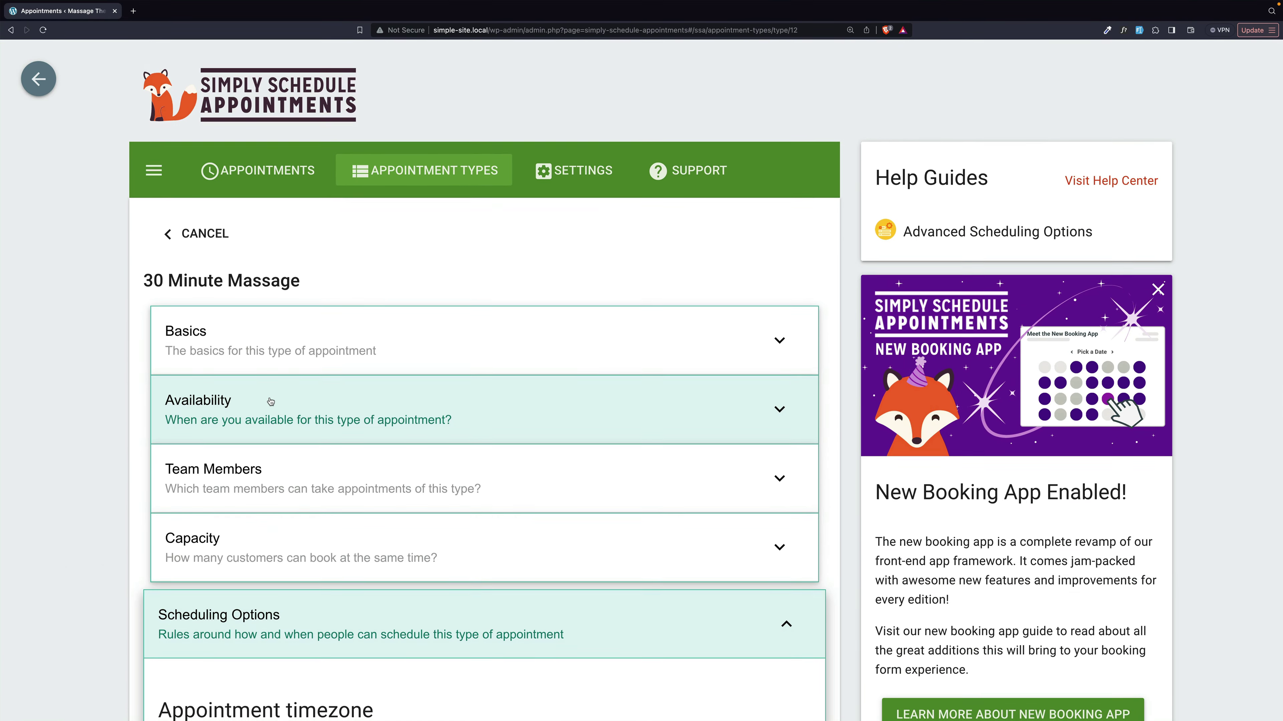
- Discard the unsaved edits and reopen the 30 Minute Massage appointment type
key(alt+Left)
click(791, 429)
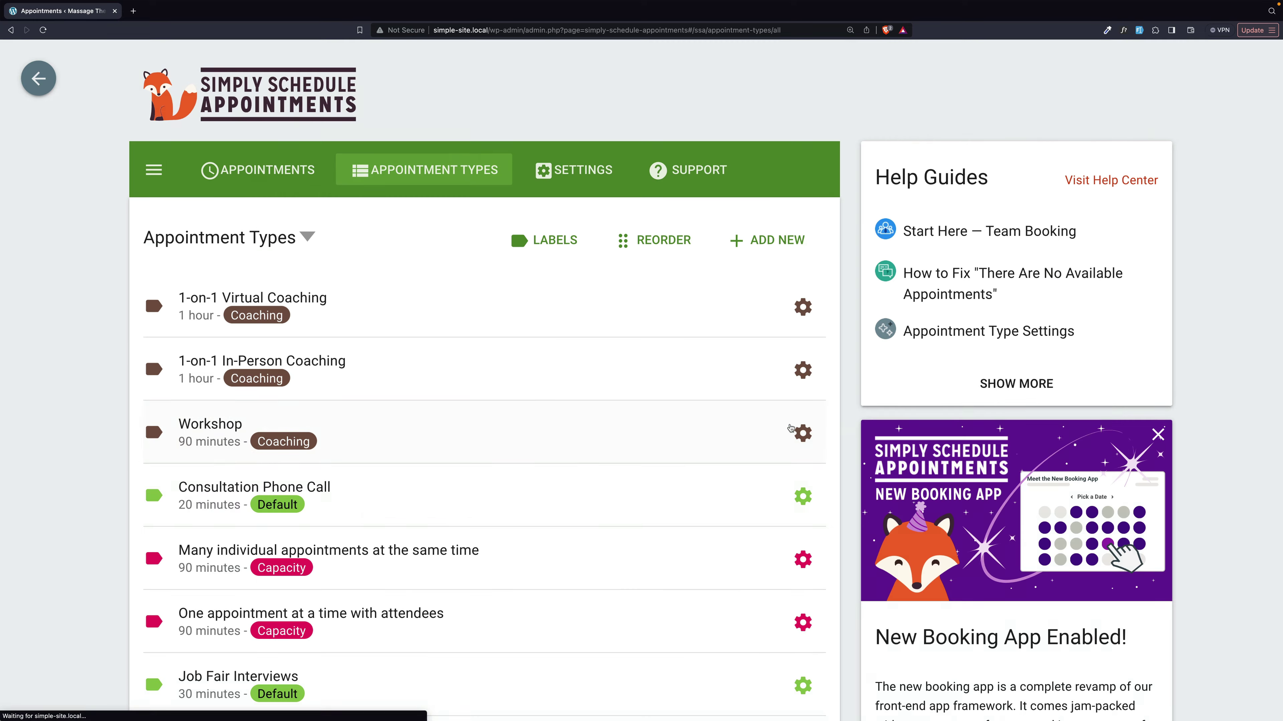
scroll(455, 699, down, 9)
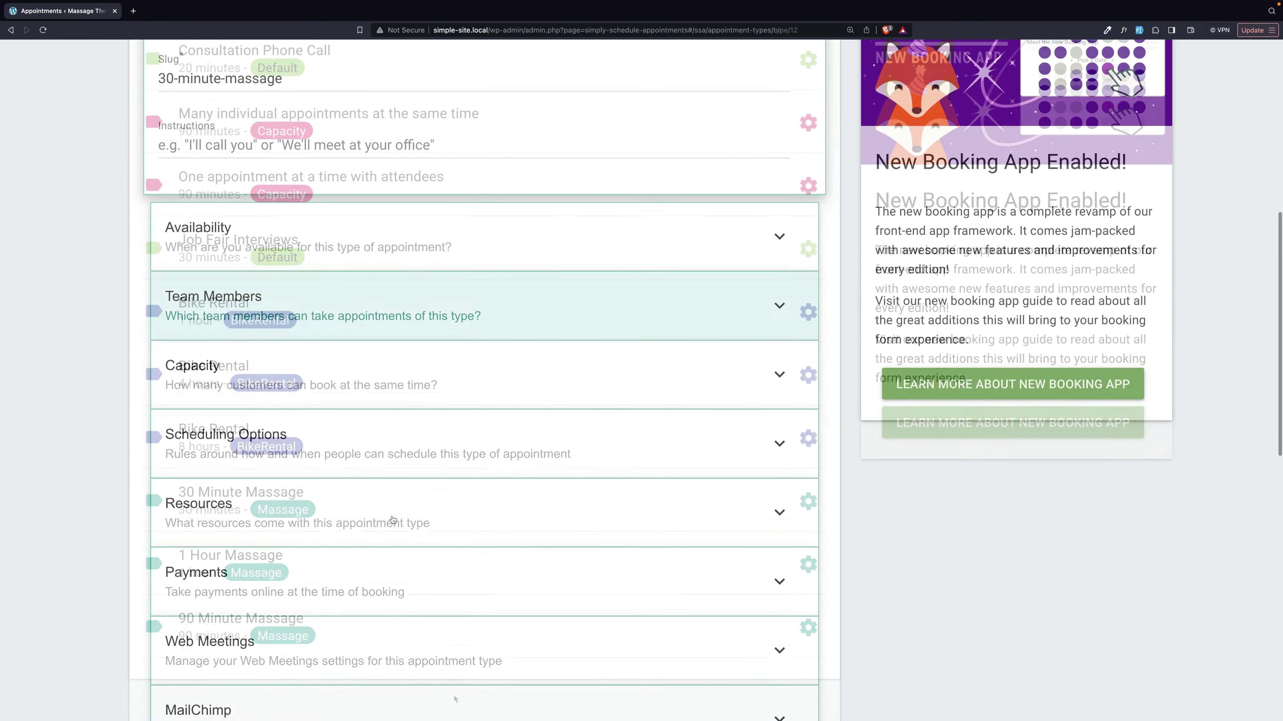
click(562, 249)
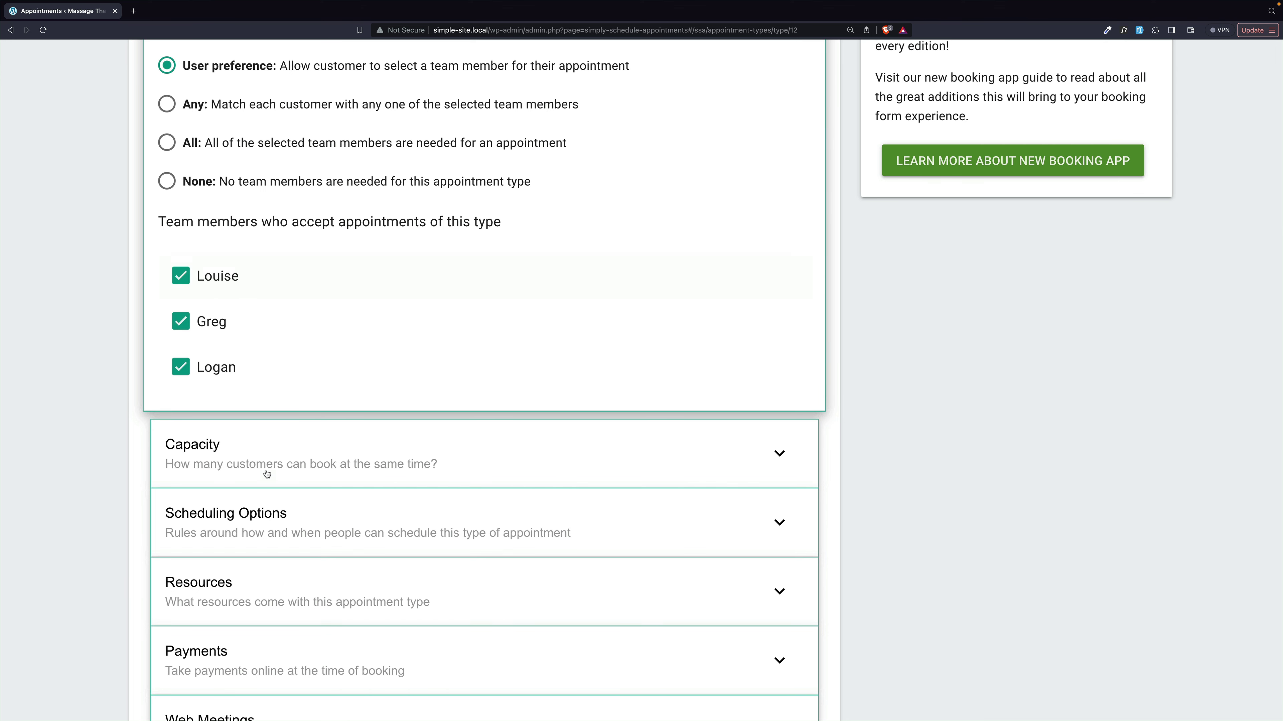
- Set the Scheduling Options timezone to Locked (America/Detroit) and save the appointment type
click(276, 510)
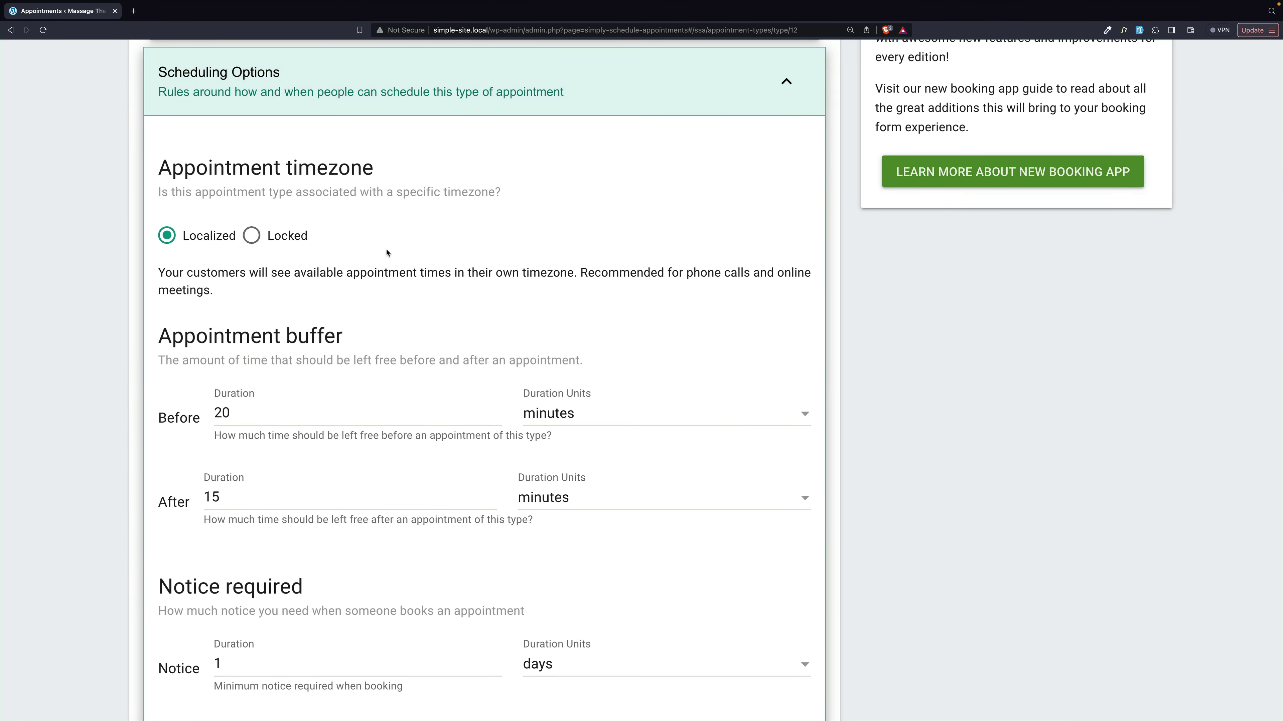
click(251, 235)
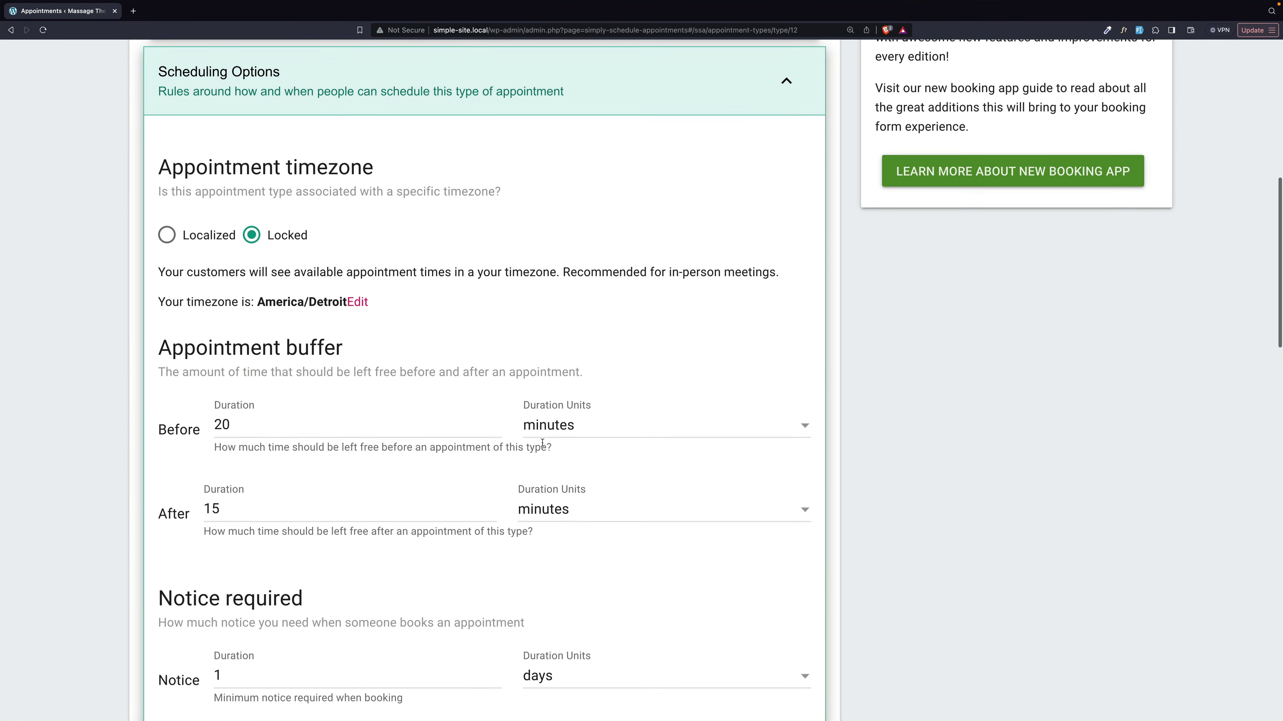
scroll(544, 445, down, 3)
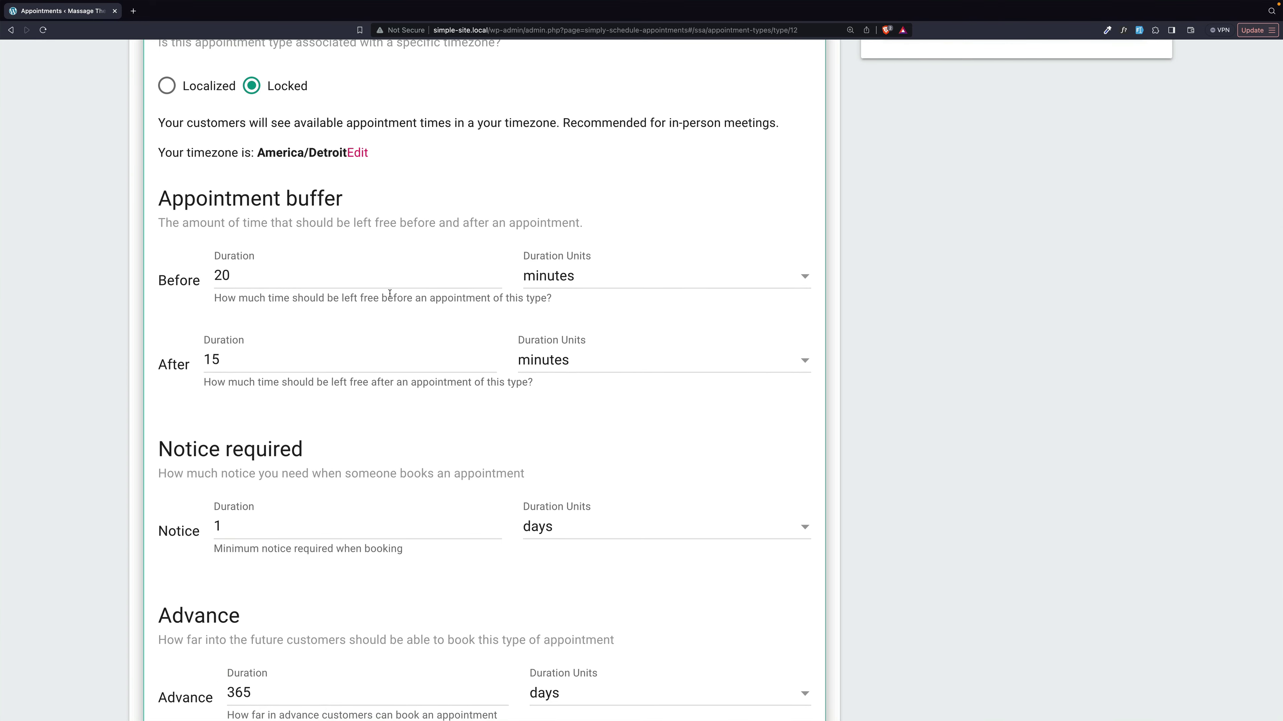
scroll(488, 356, down, 20)
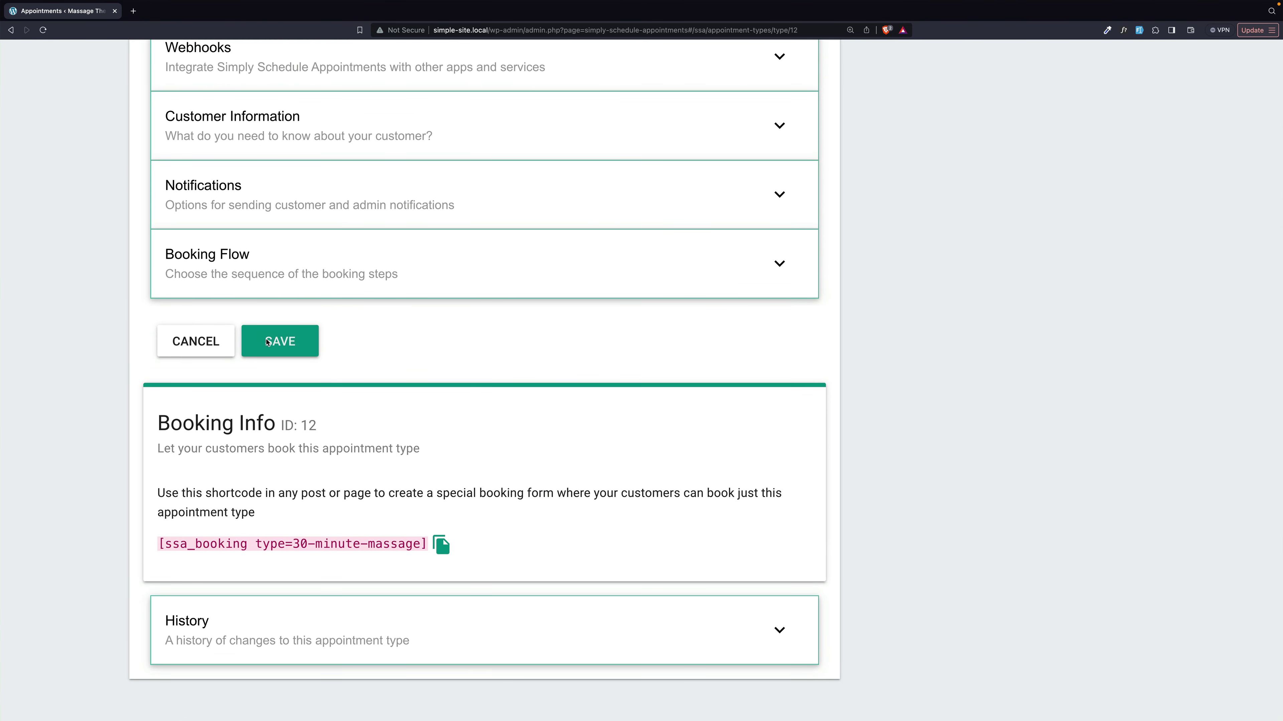
click(279, 338)
- Review the first team member's availability and assigned appointment types
click(577, 179)
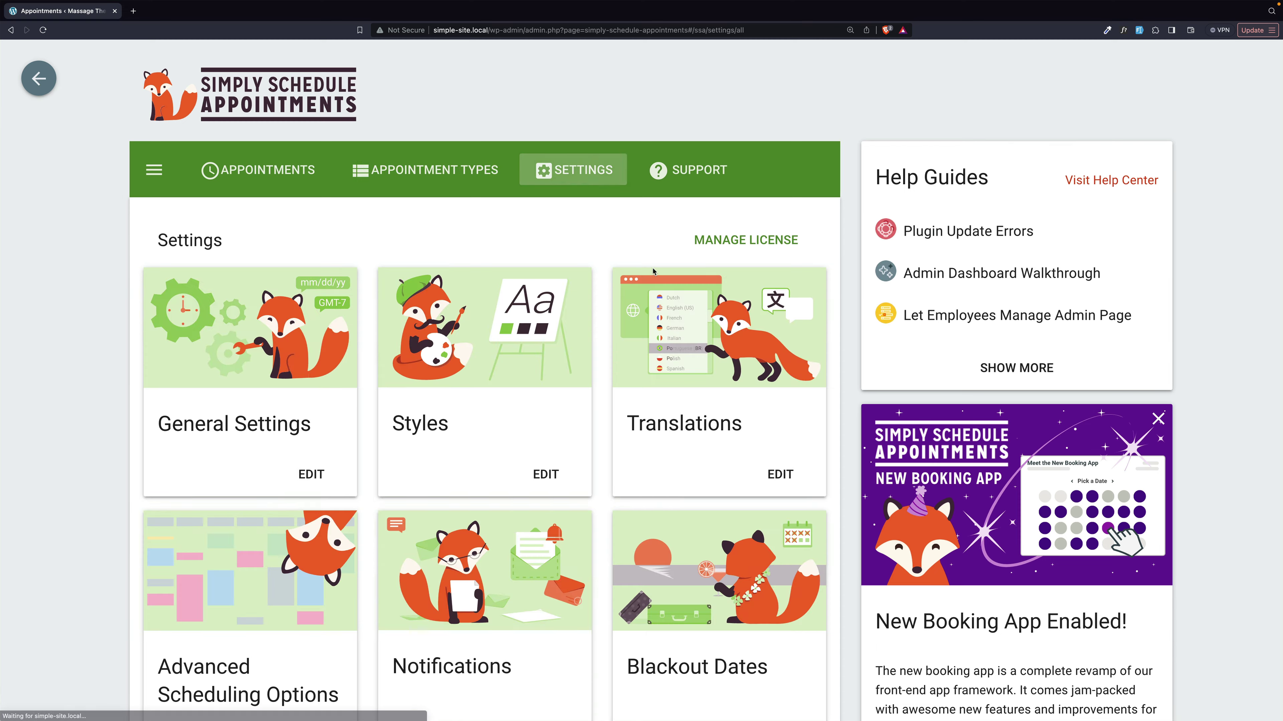
scroll(720, 433, down, 15)
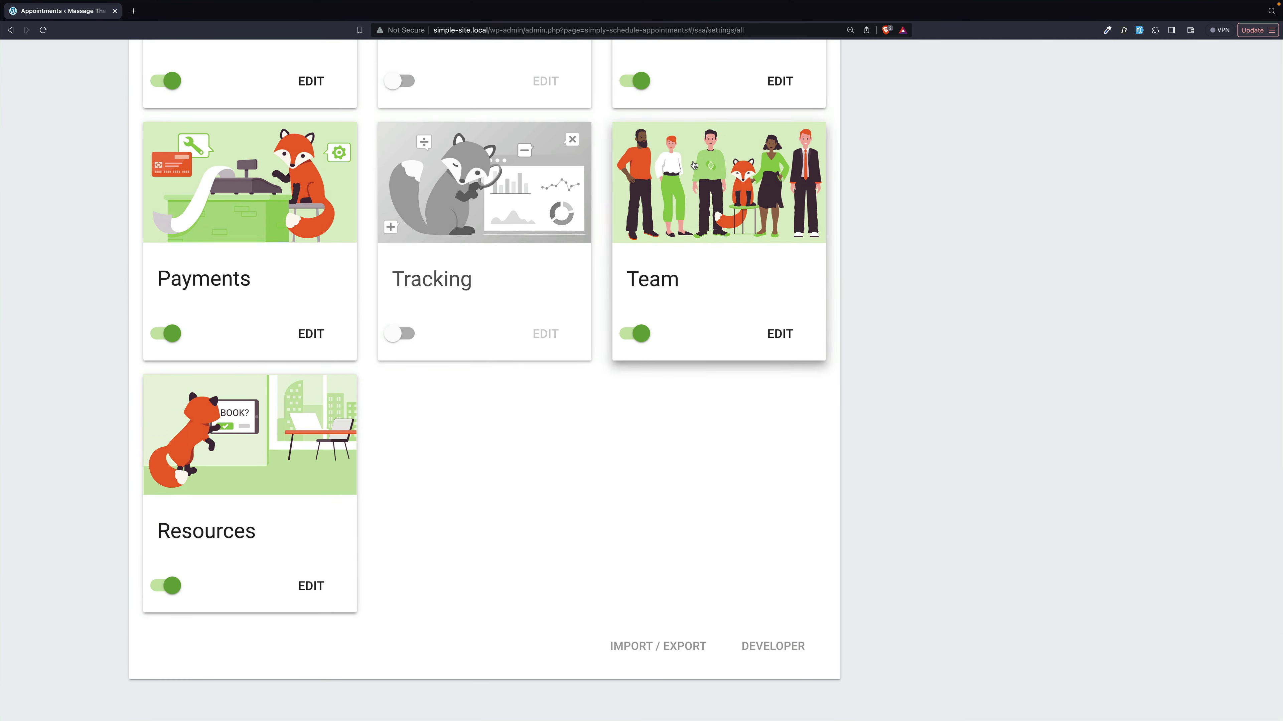
click(779, 331)
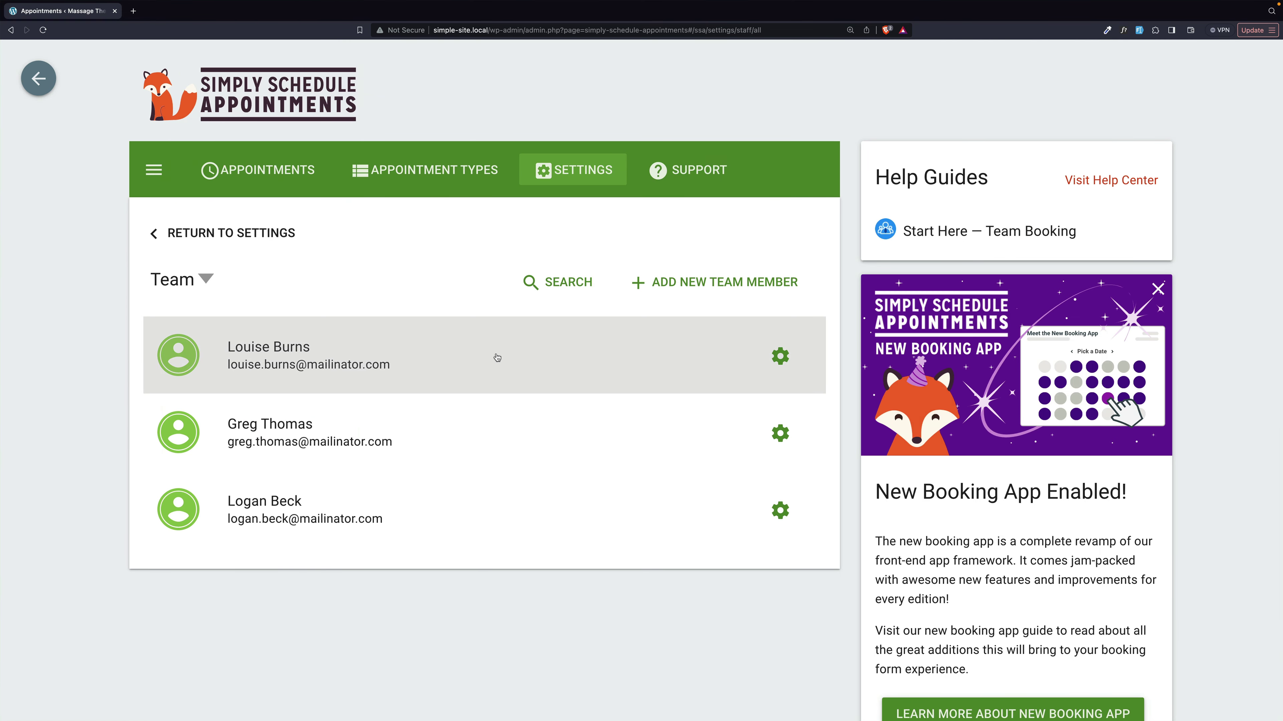
click(497, 357)
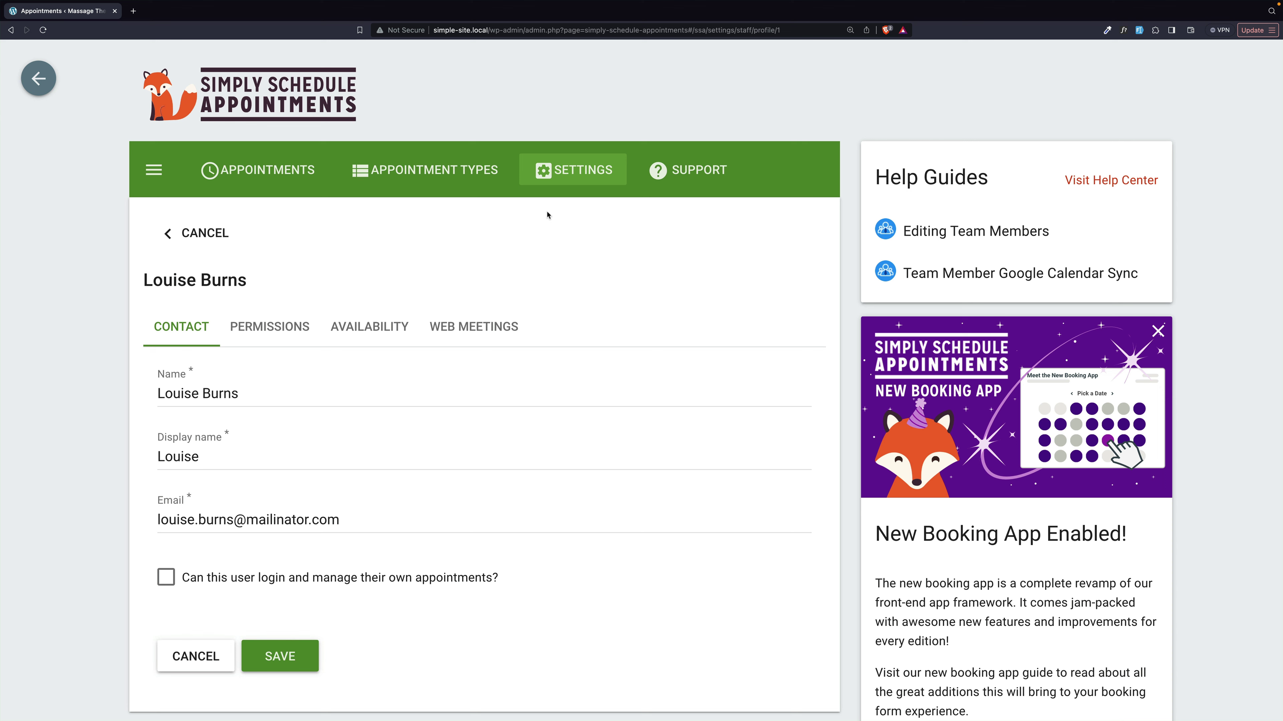
click(368, 331)
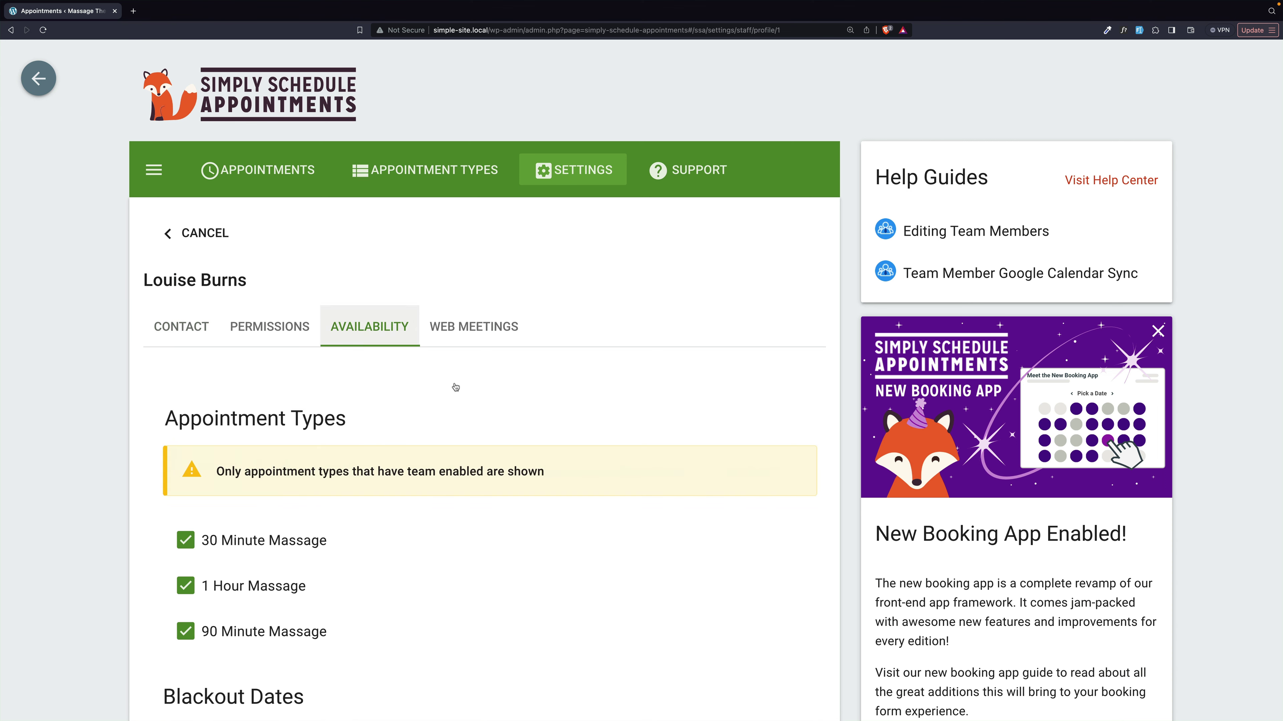
scroll(411, 578, down, 4)
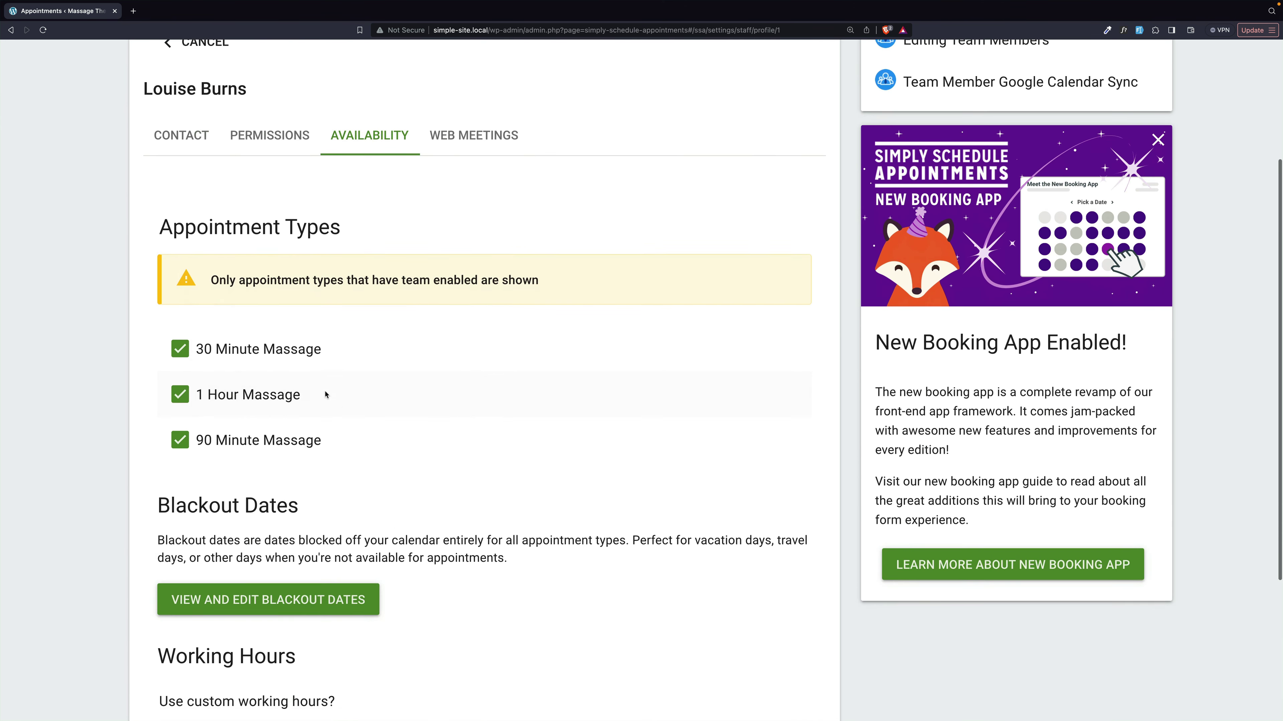
key(super+bracketleft)
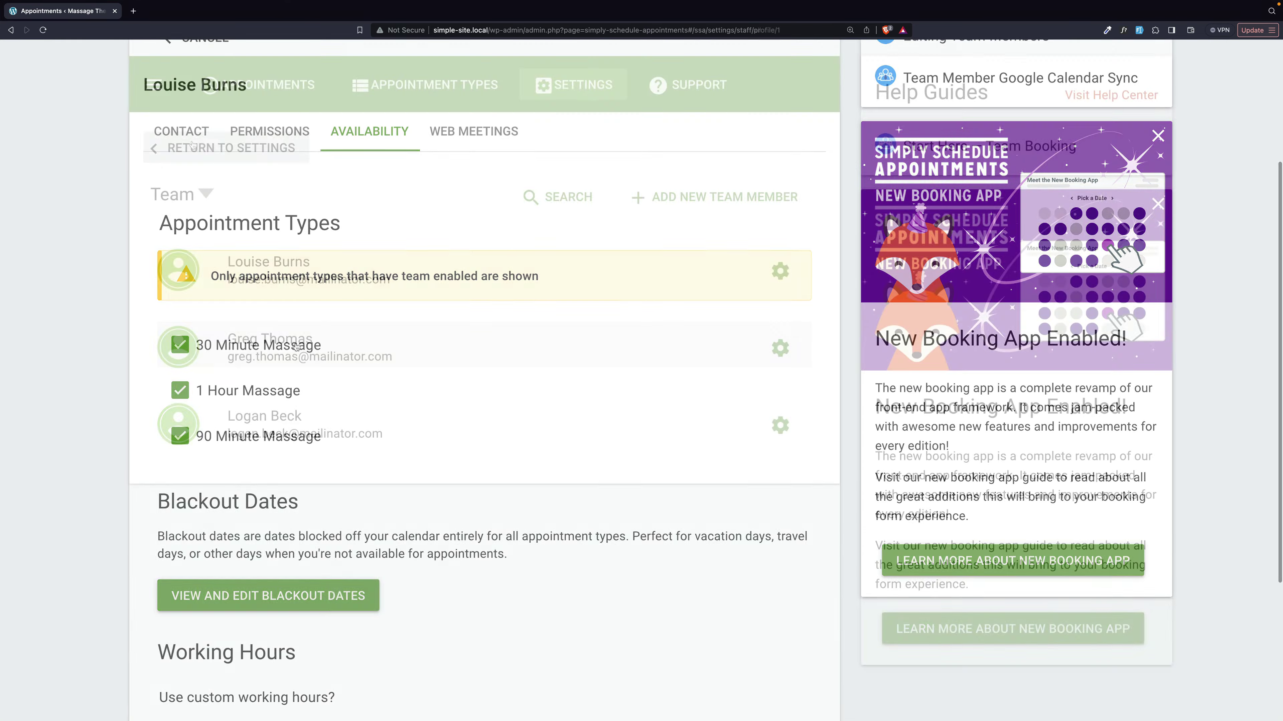
- Check the Therapy Rooms resource group, then return to the WordPress Dashboard
key(super+bracketleft)
scroll(593, 250, down, 15)
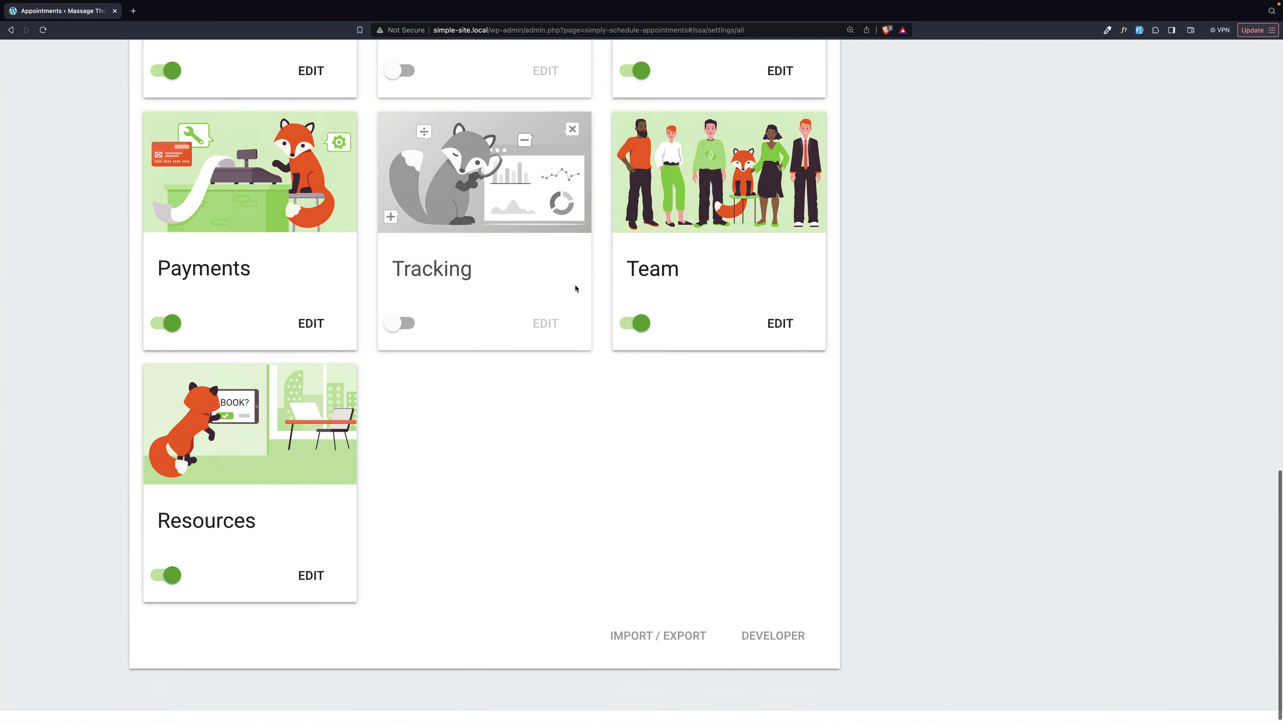
click(202, 412)
click(406, 367)
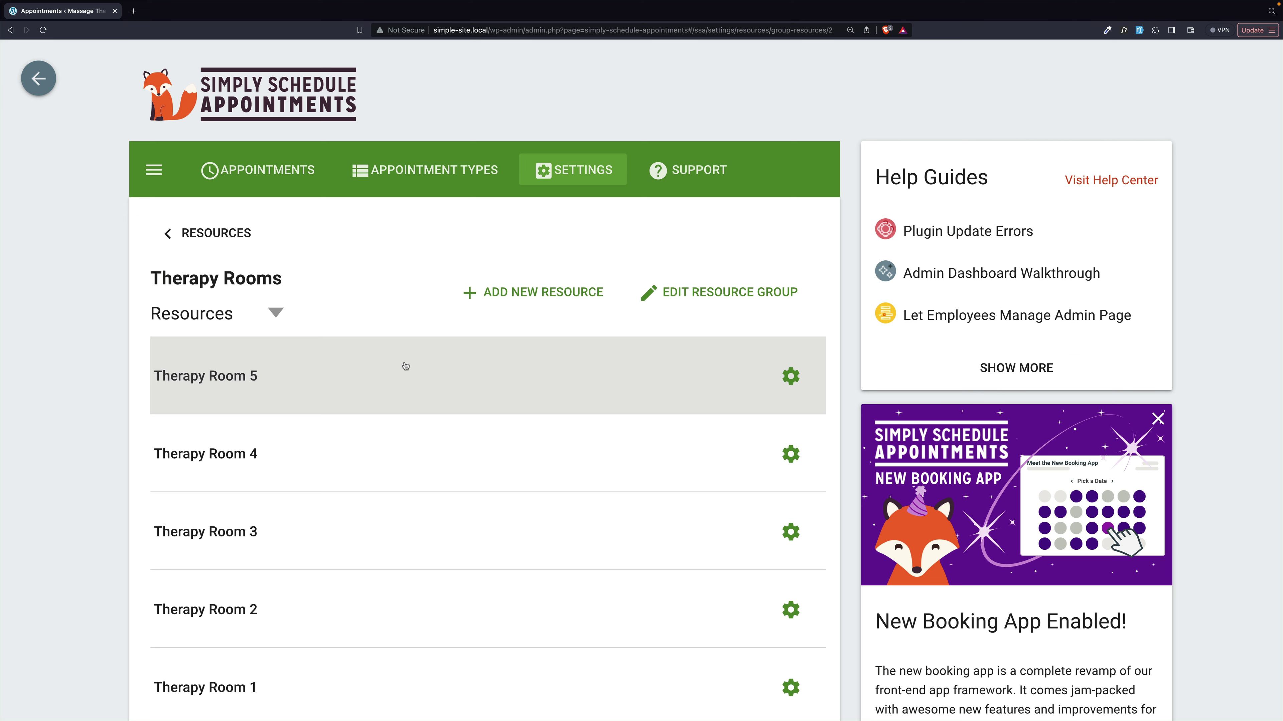
click(204, 236)
click(204, 236)
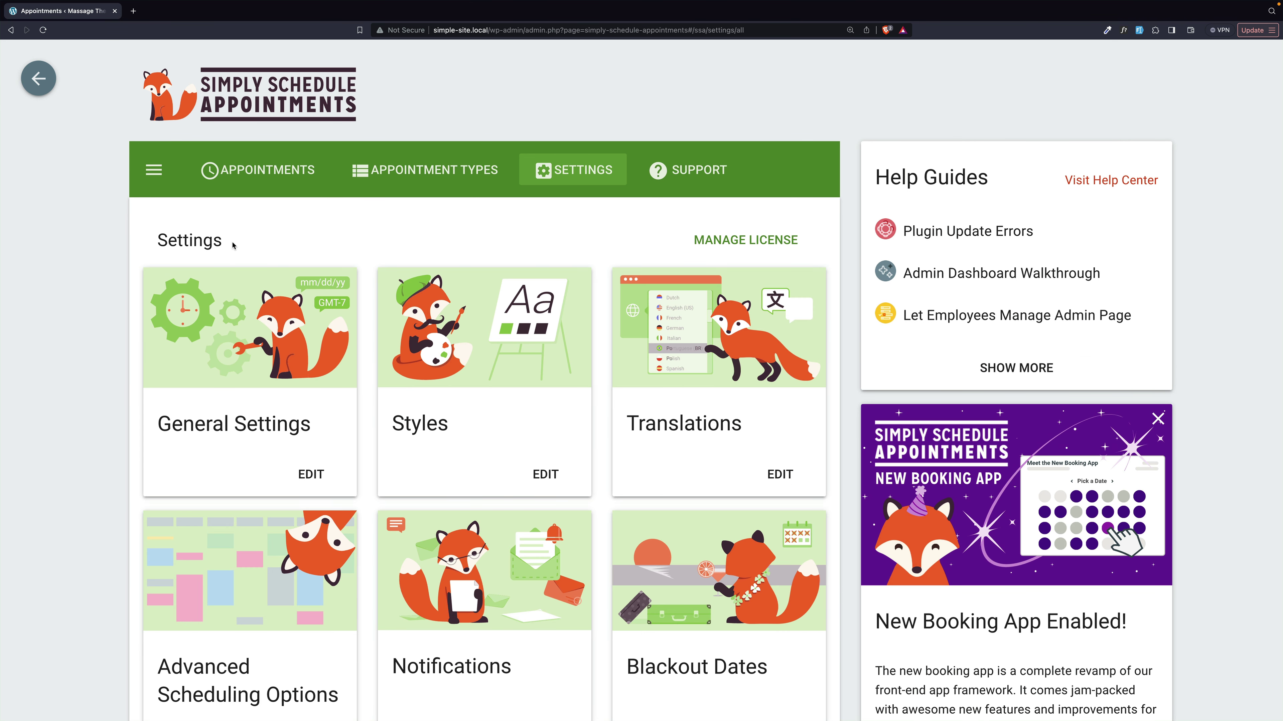
click(32, 78)
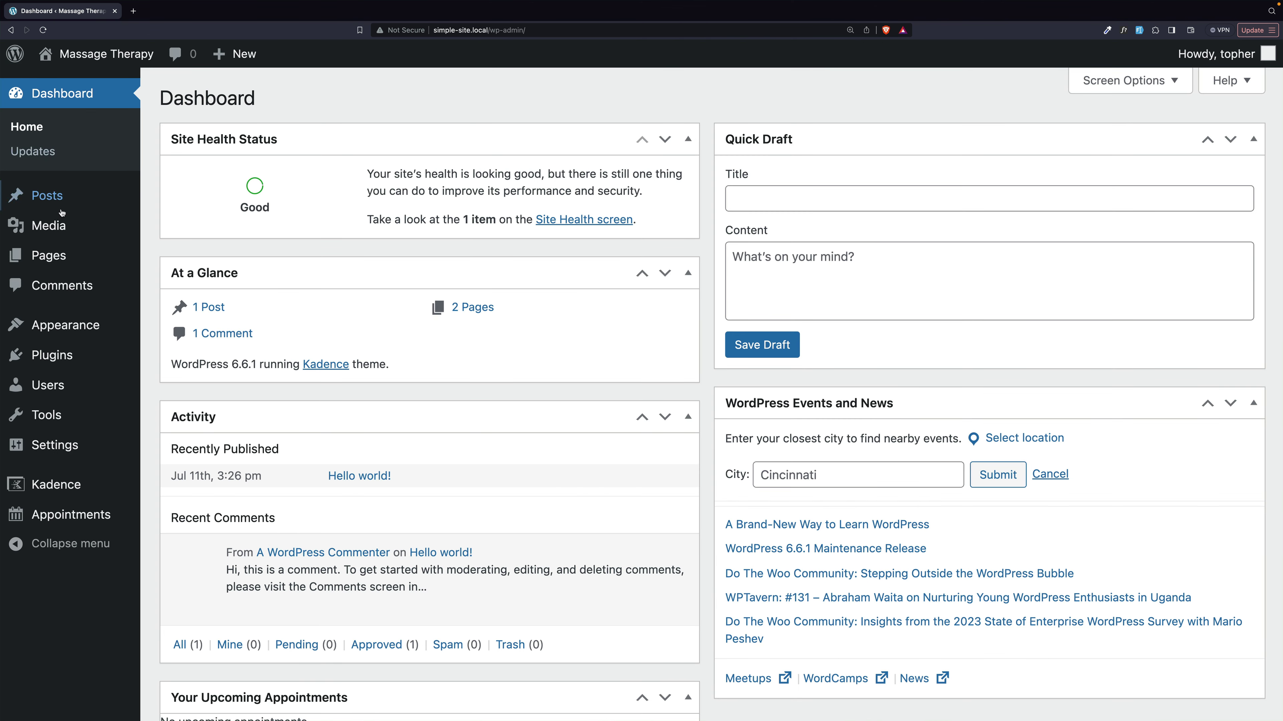
- Edit the Massage Scheduling page and search the block inserter for 'sim'
click(50, 255)
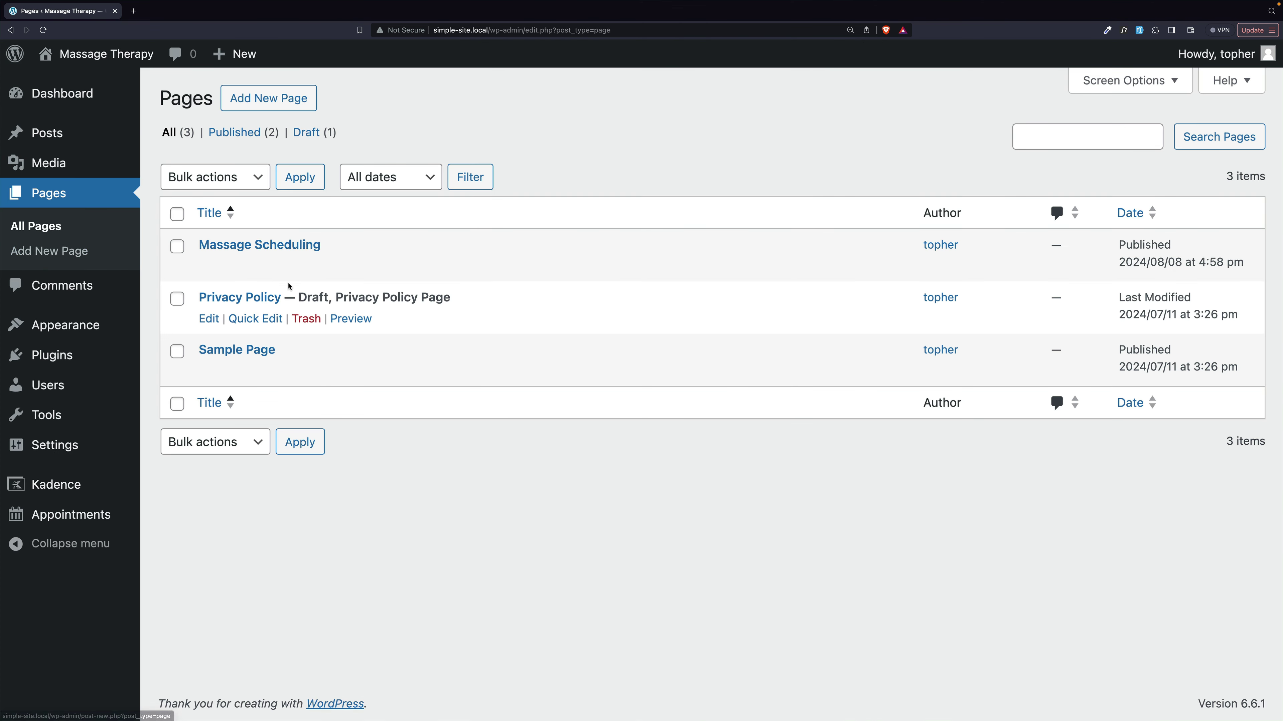
click(208, 266)
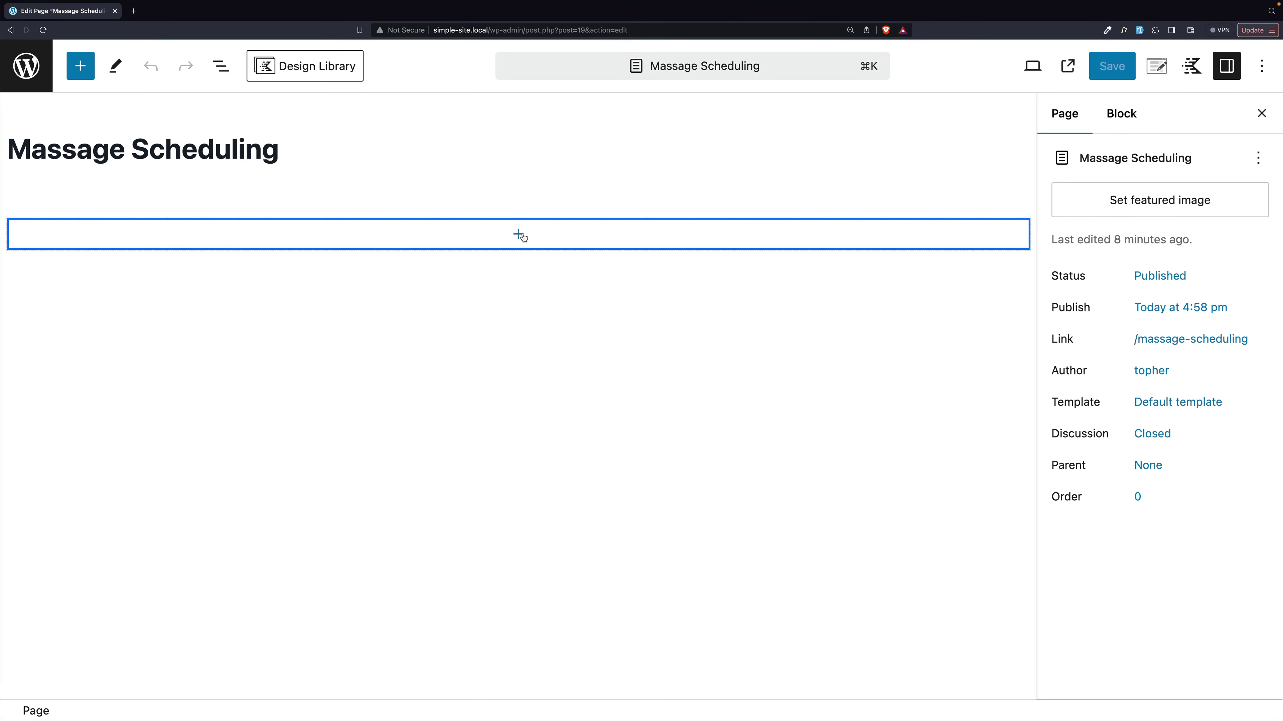
click(519, 235)
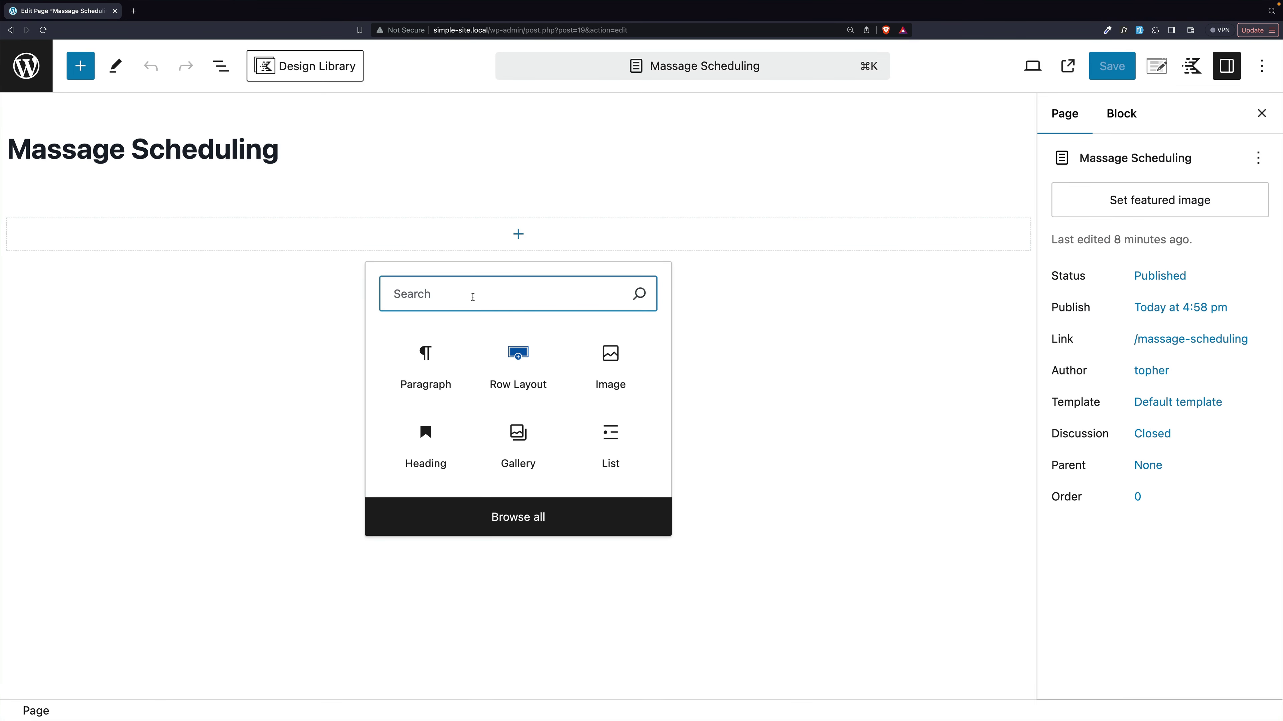
text(s)
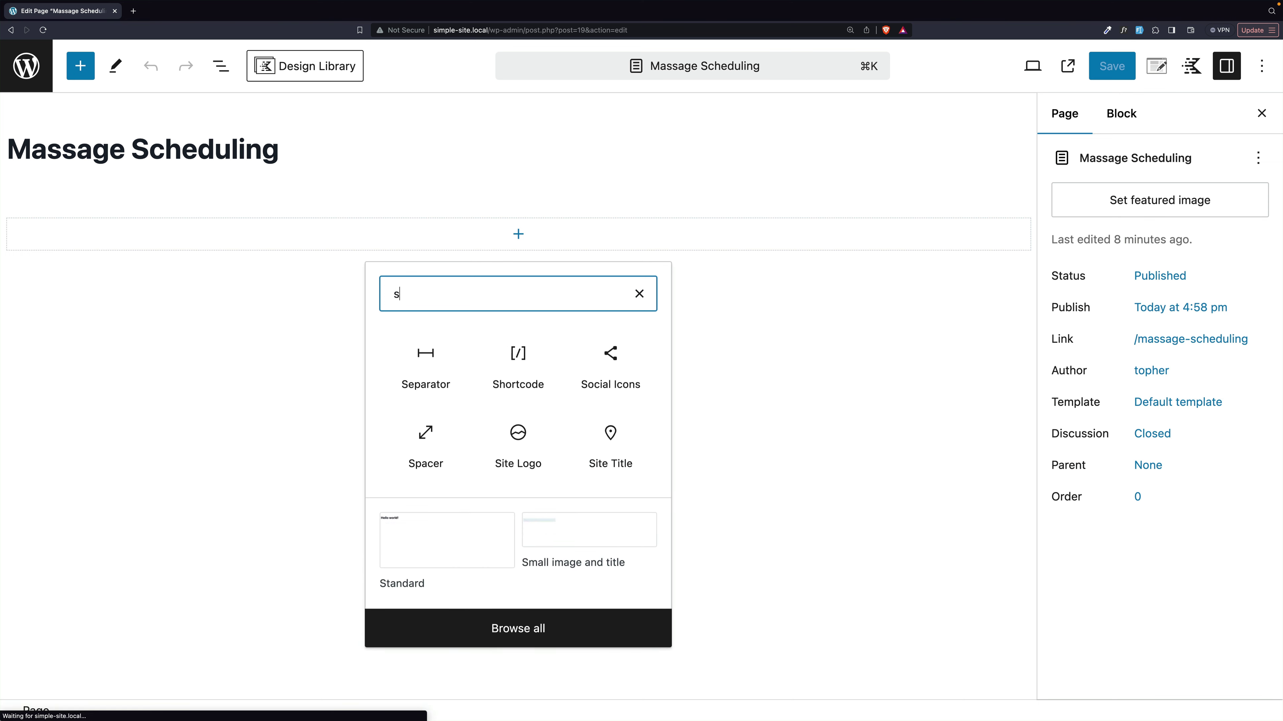
text(im)
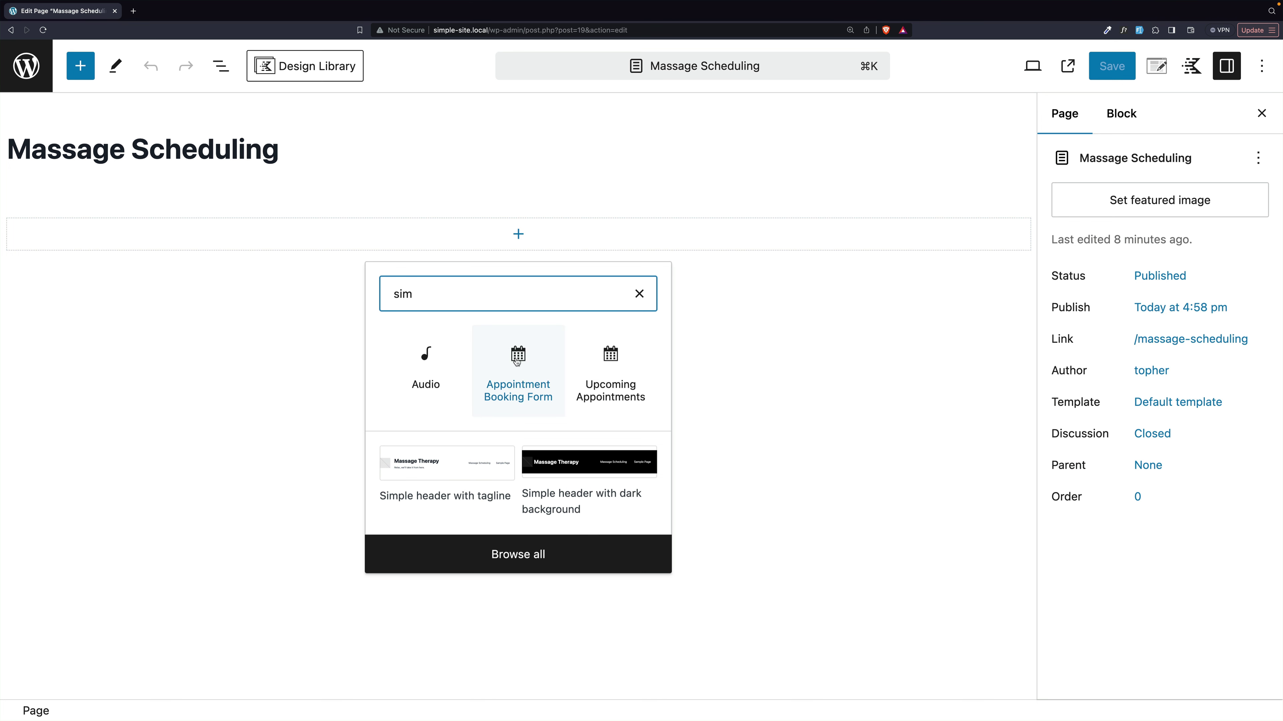
- Insert the Appointment Booking Form block and include the 30 and 90 Minute Massage types
click(517, 356)
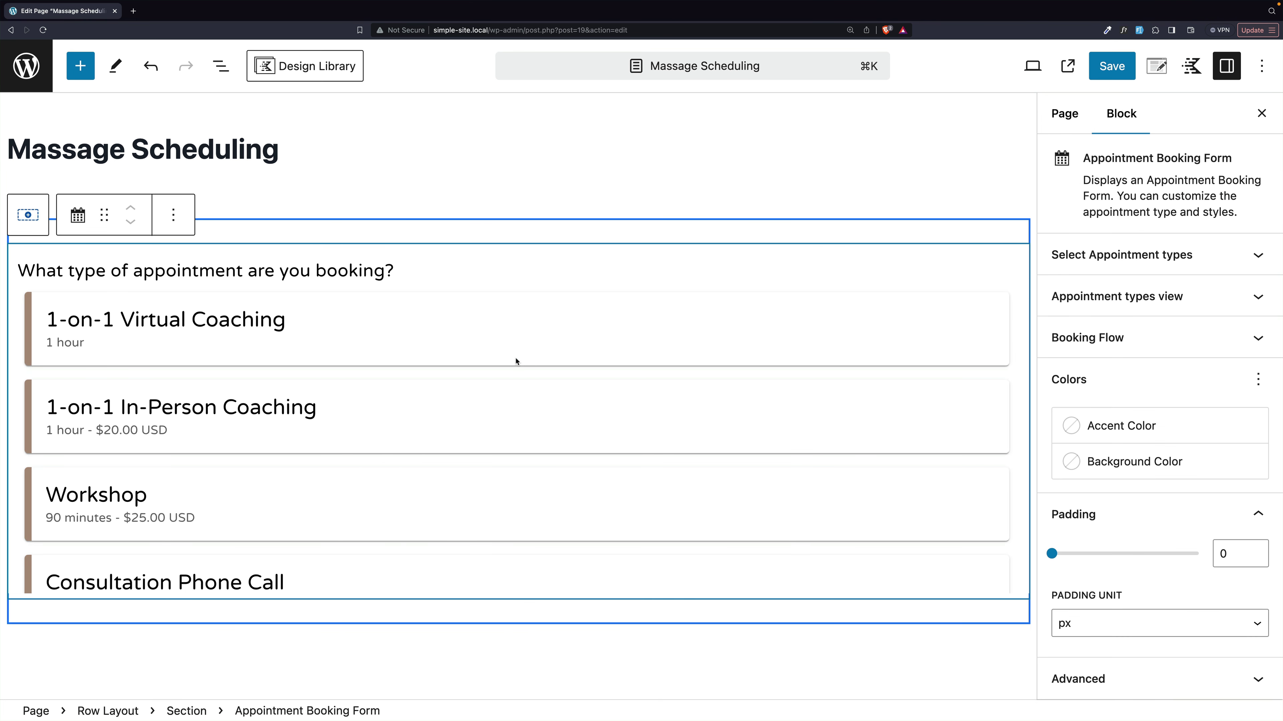
scroll(515, 360, down, 5)
scroll(515, 361, up, 5)
click(1155, 254)
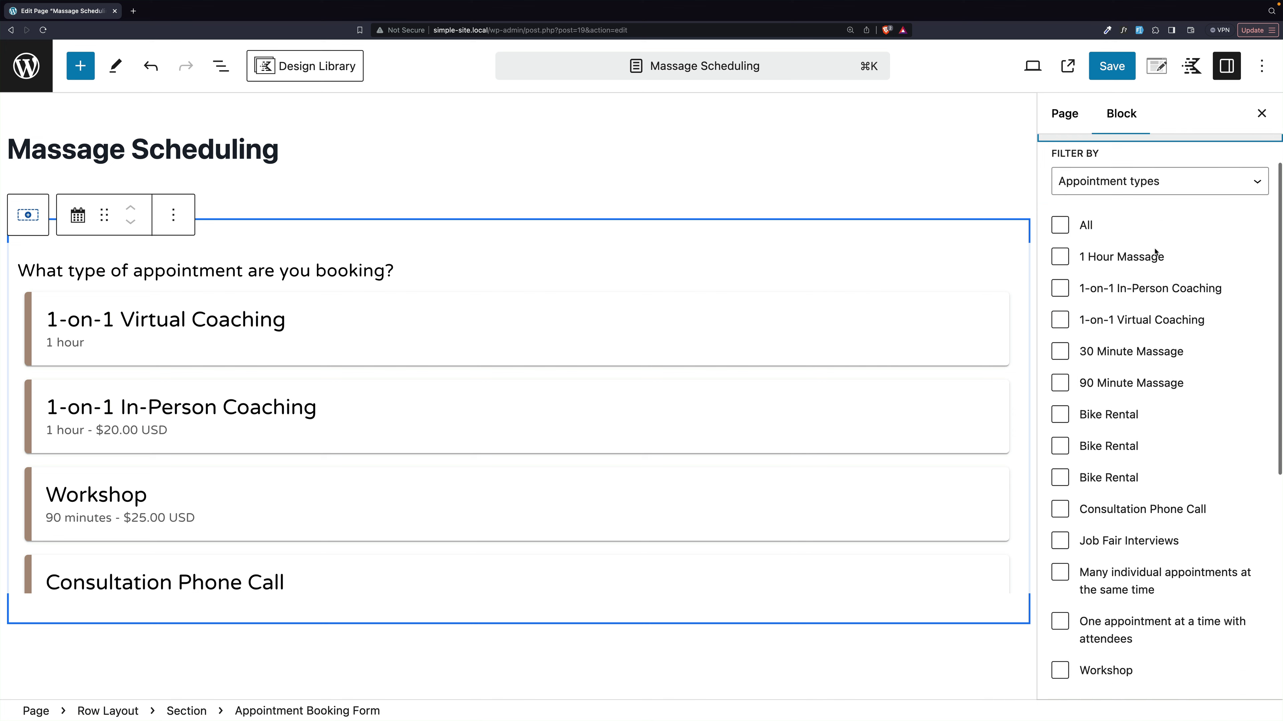
scroll(1150, 476, down, 4)
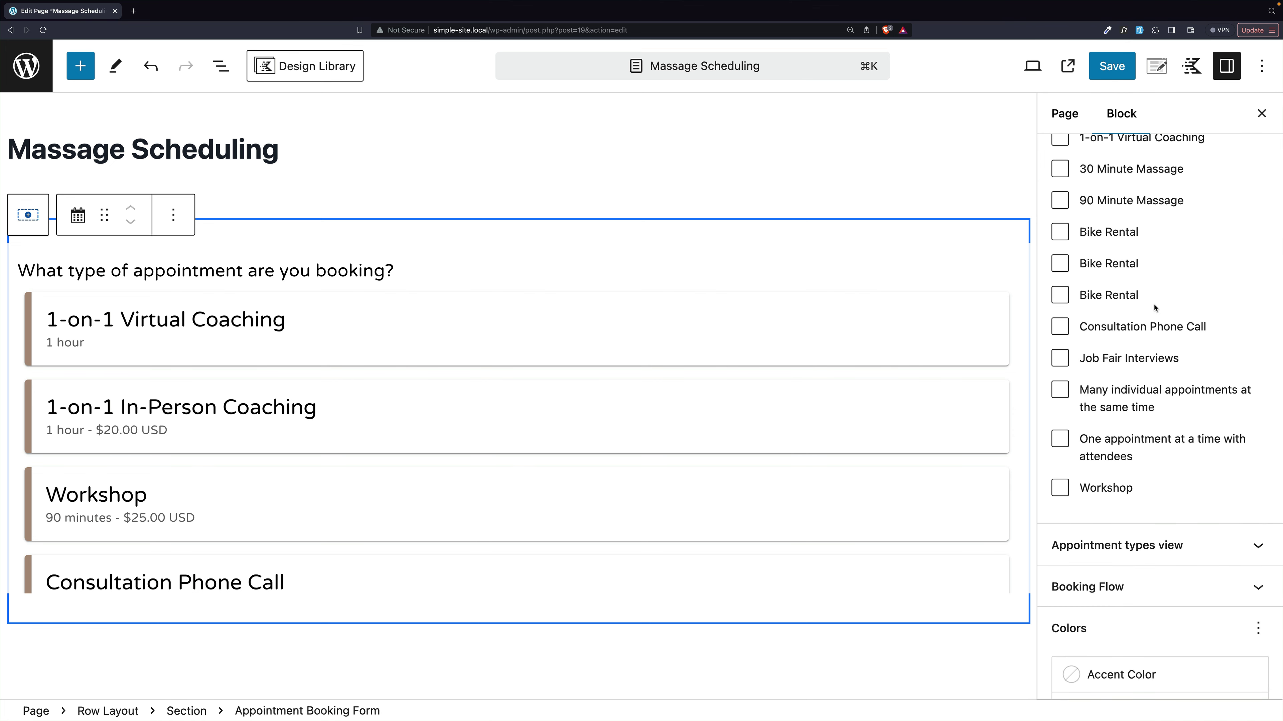
scroll(1156, 313, up, 1)
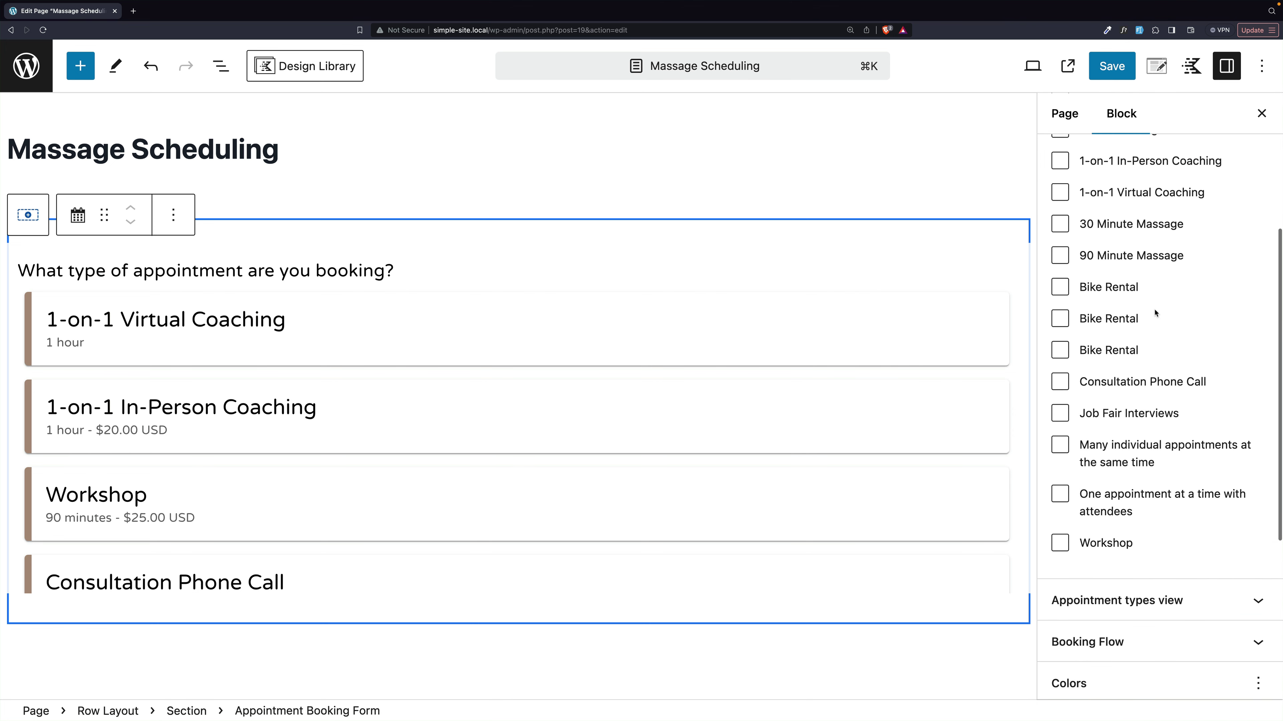
click(1059, 226)
click(1060, 256)
click(1260, 295)
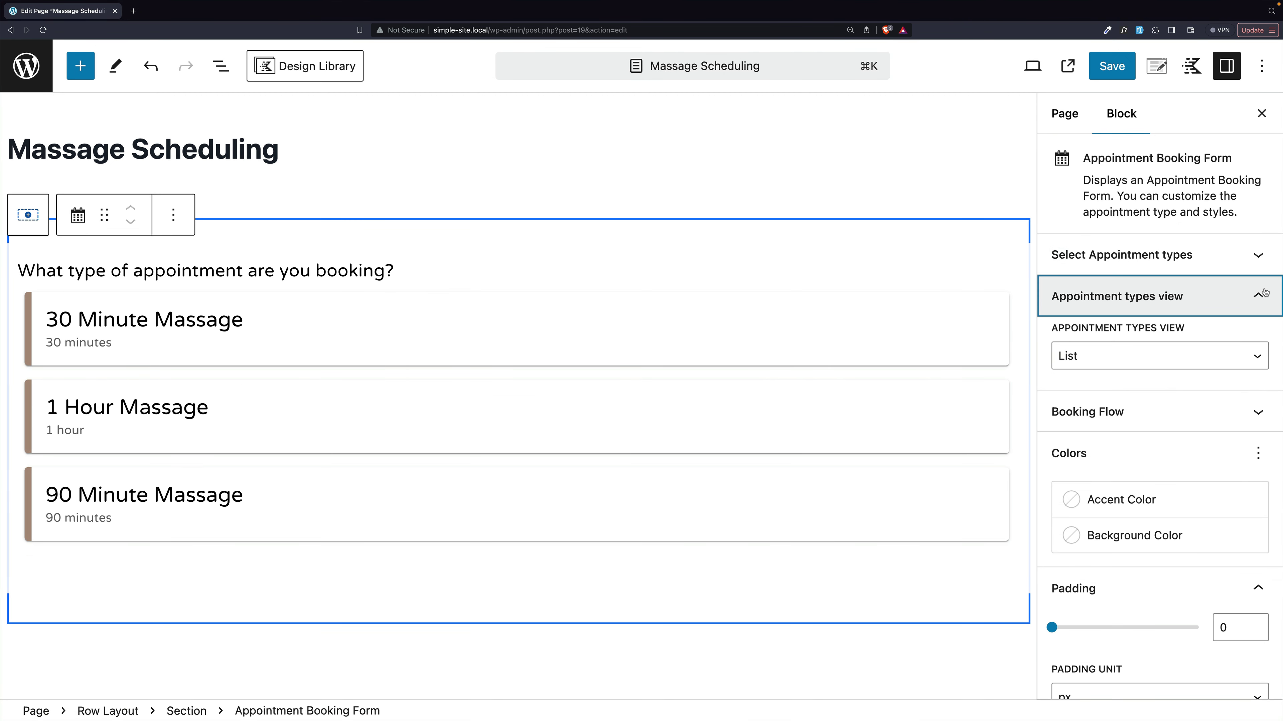
- Try Grid and Two Columns layouts, settle on List, collapse Booking Flow, and save the page
click(1227, 356)
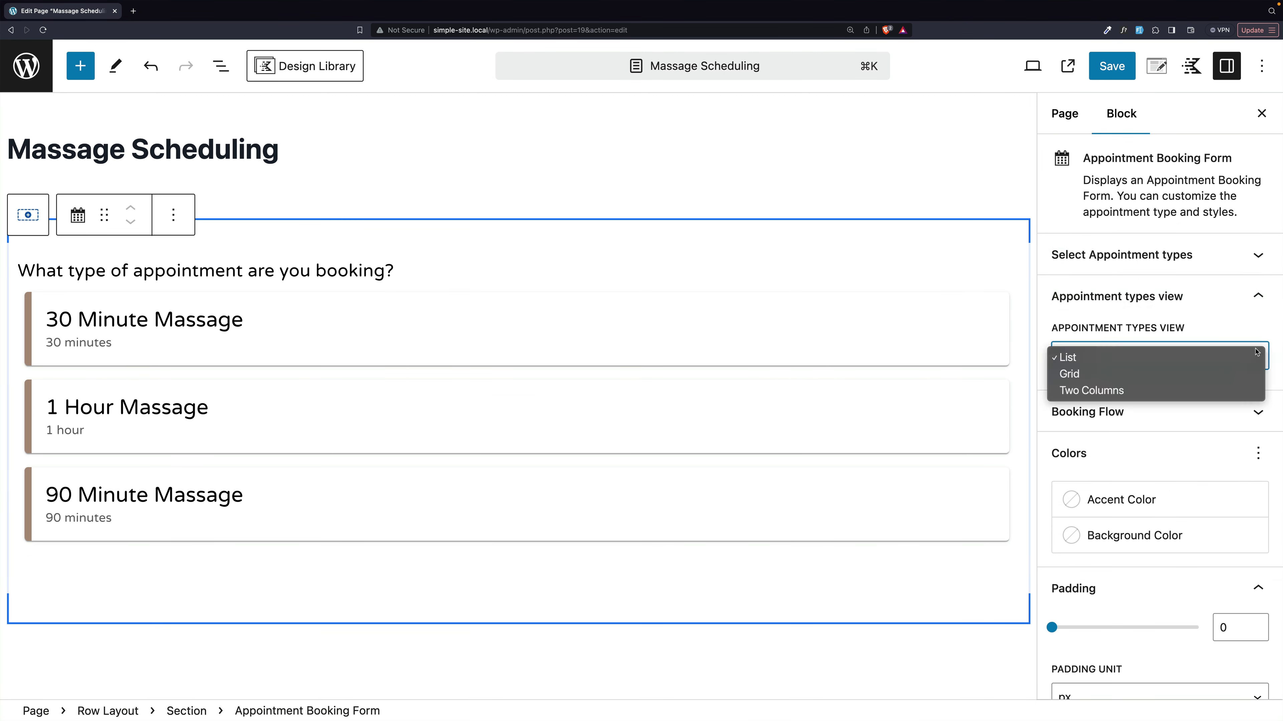
click(1224, 372)
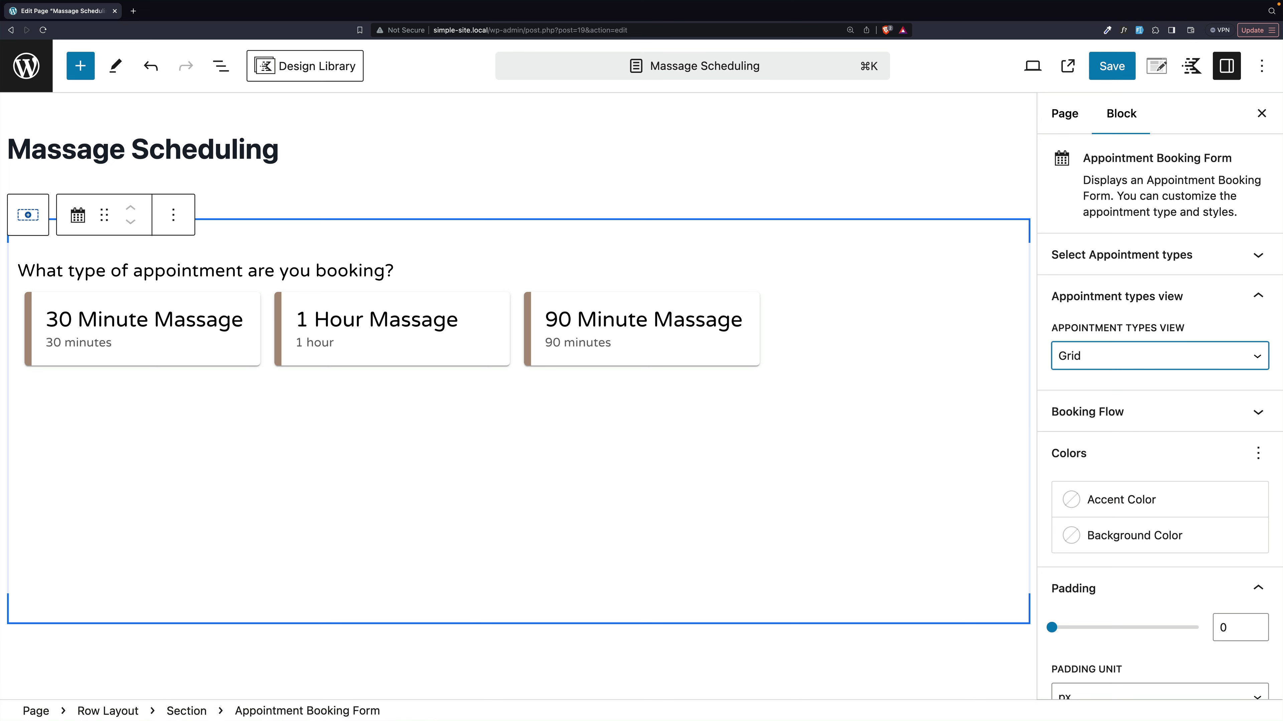
click(1214, 358)
click(1177, 374)
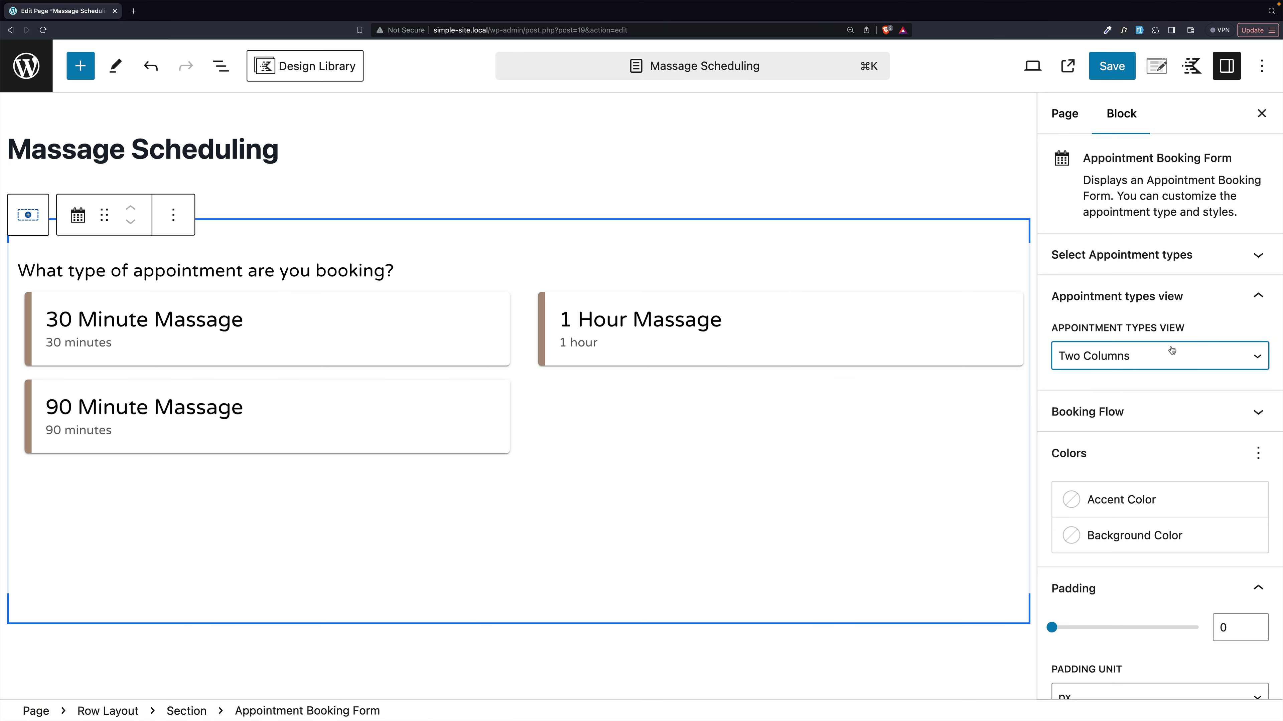
click(1127, 360)
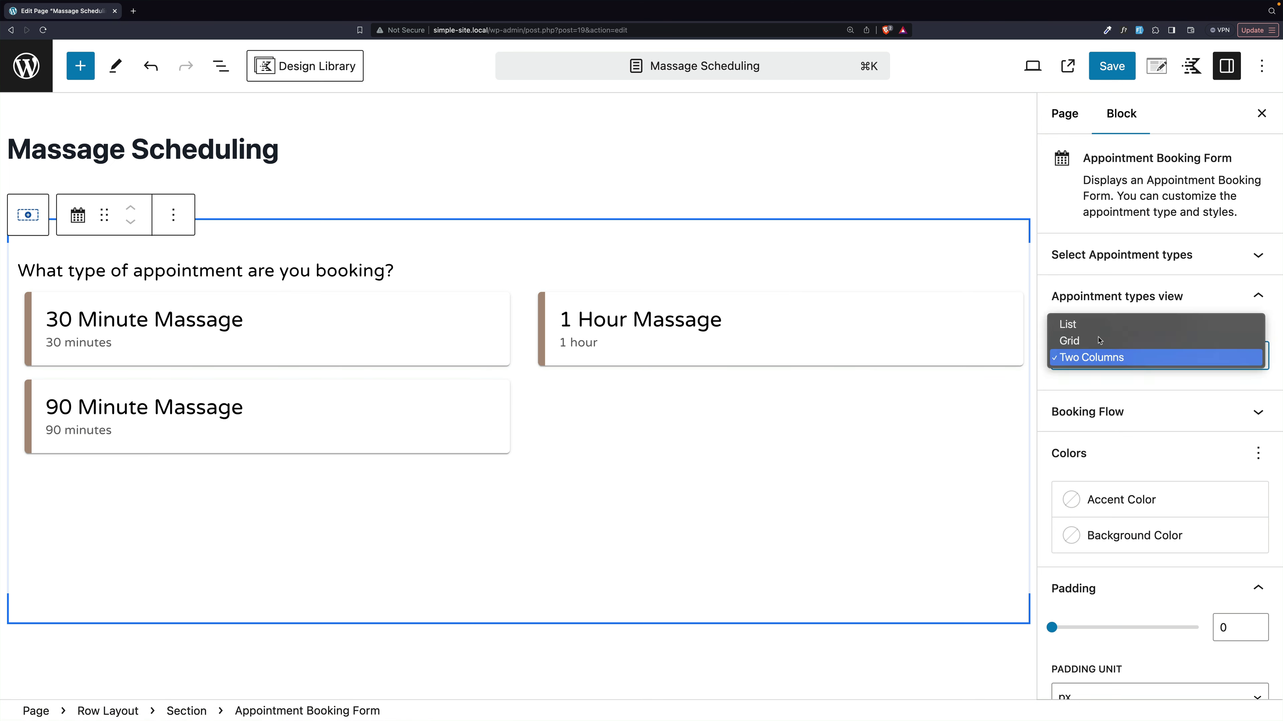
click(1098, 326)
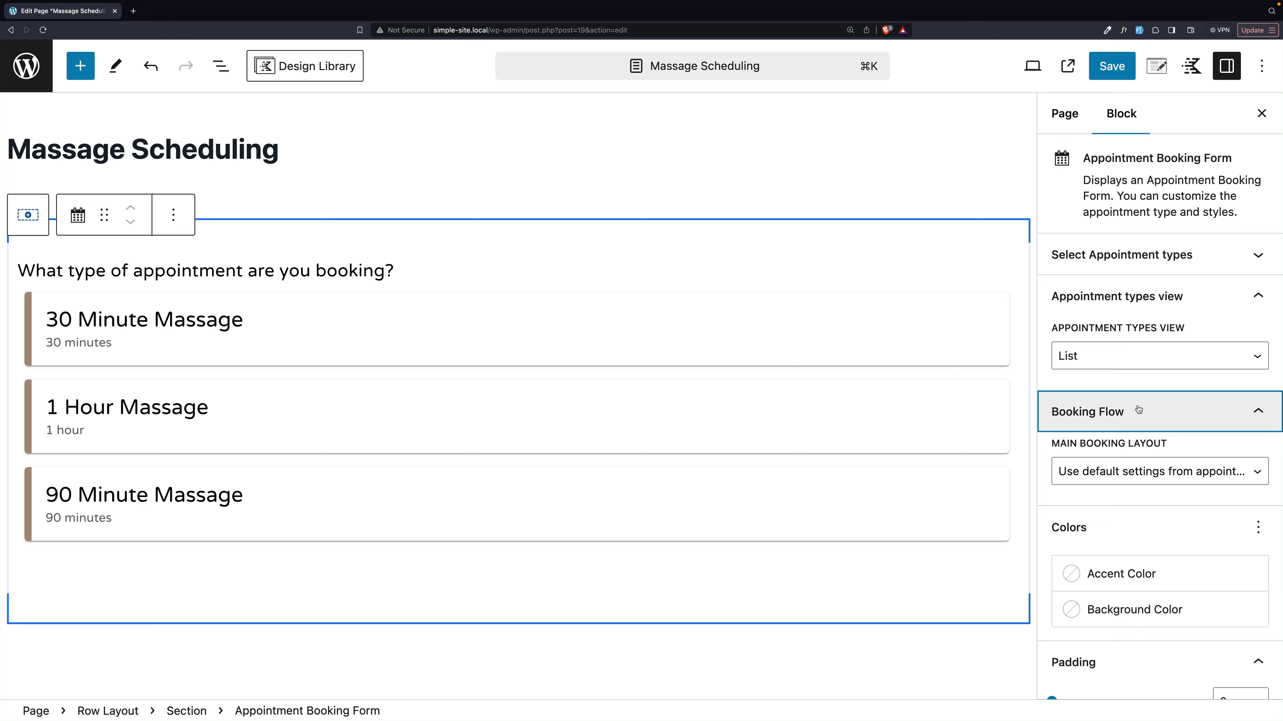
click(1138, 409)
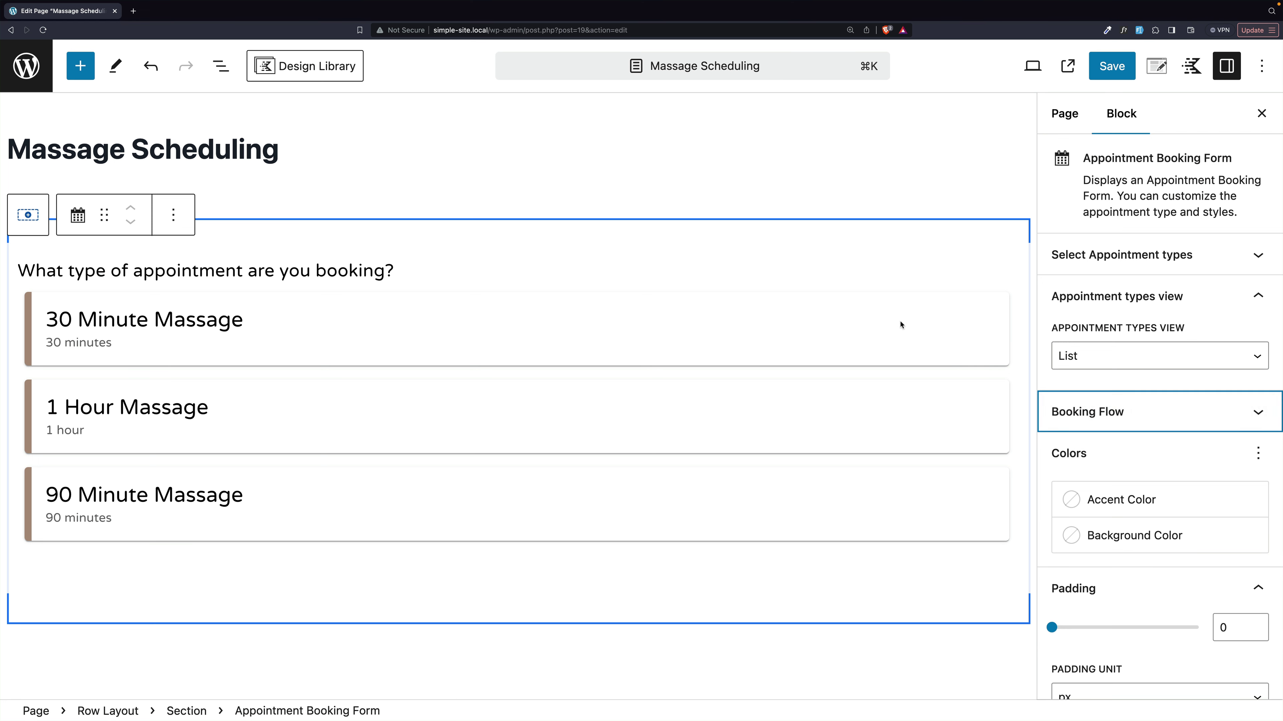
click(1118, 73)
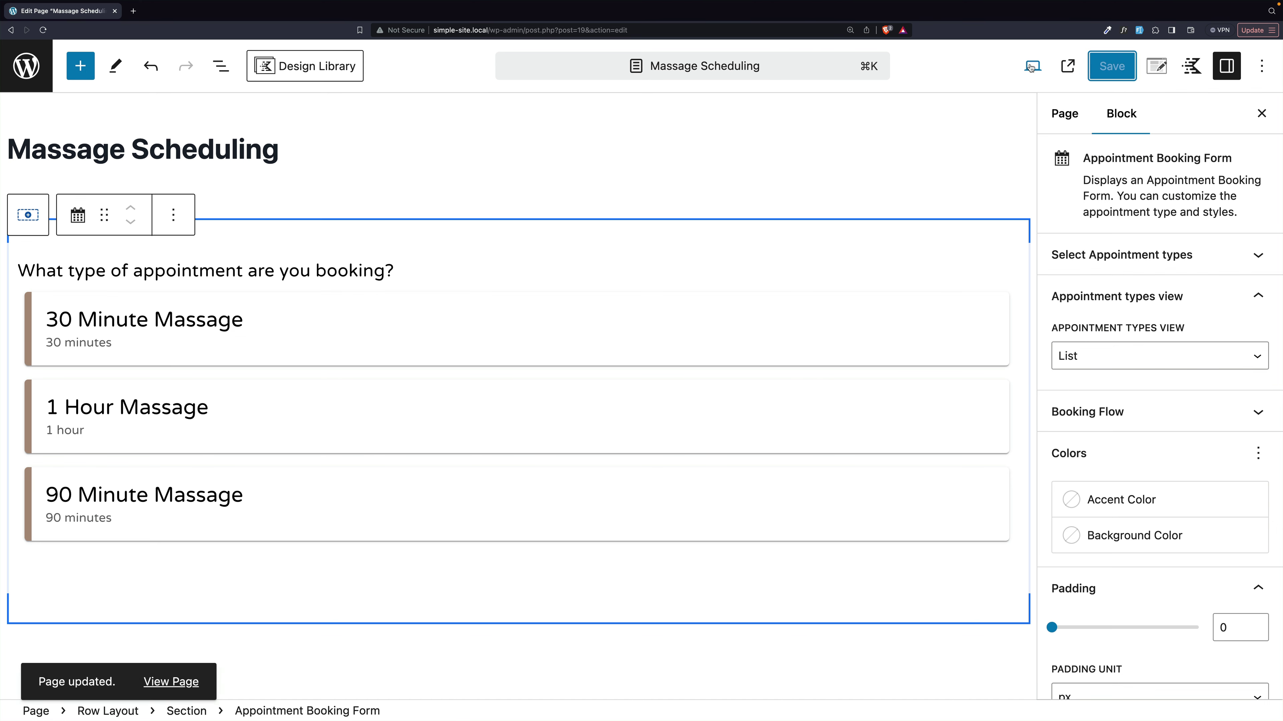
- On the live page, start a 30 Minute Massage booking with a chosen therapist
click(1066, 64)
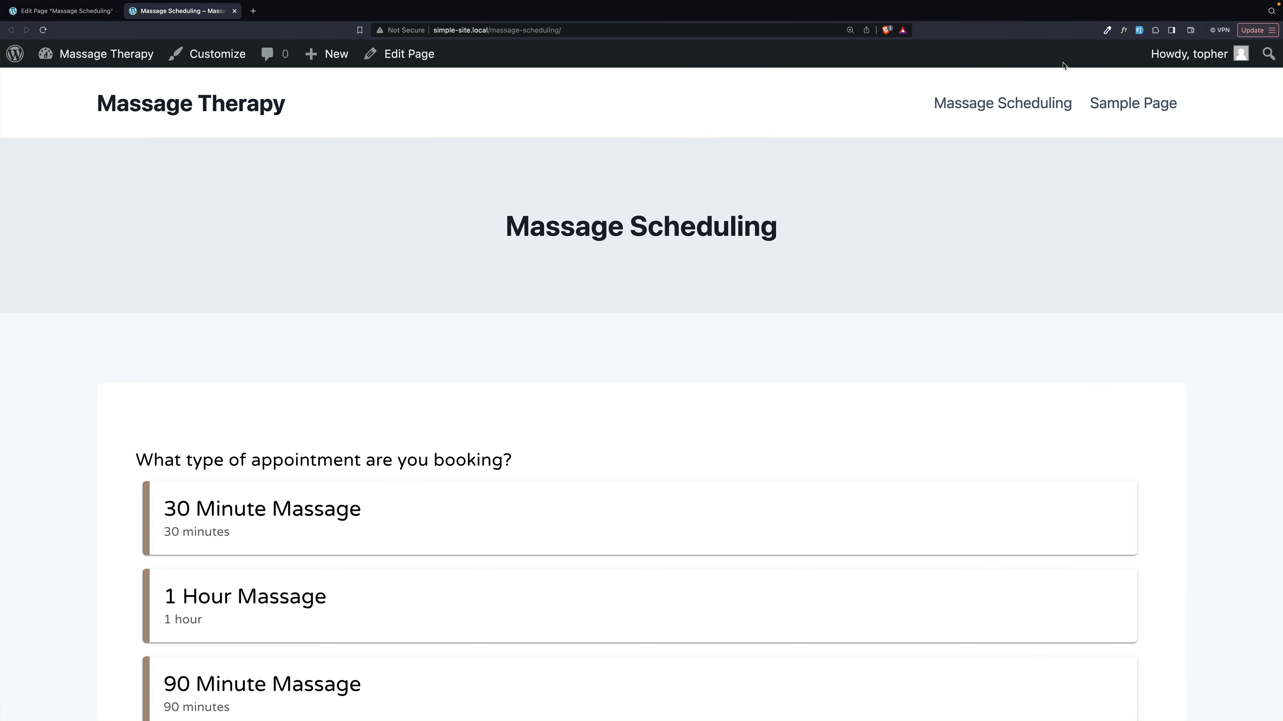
scroll(693, 220, down, 5)
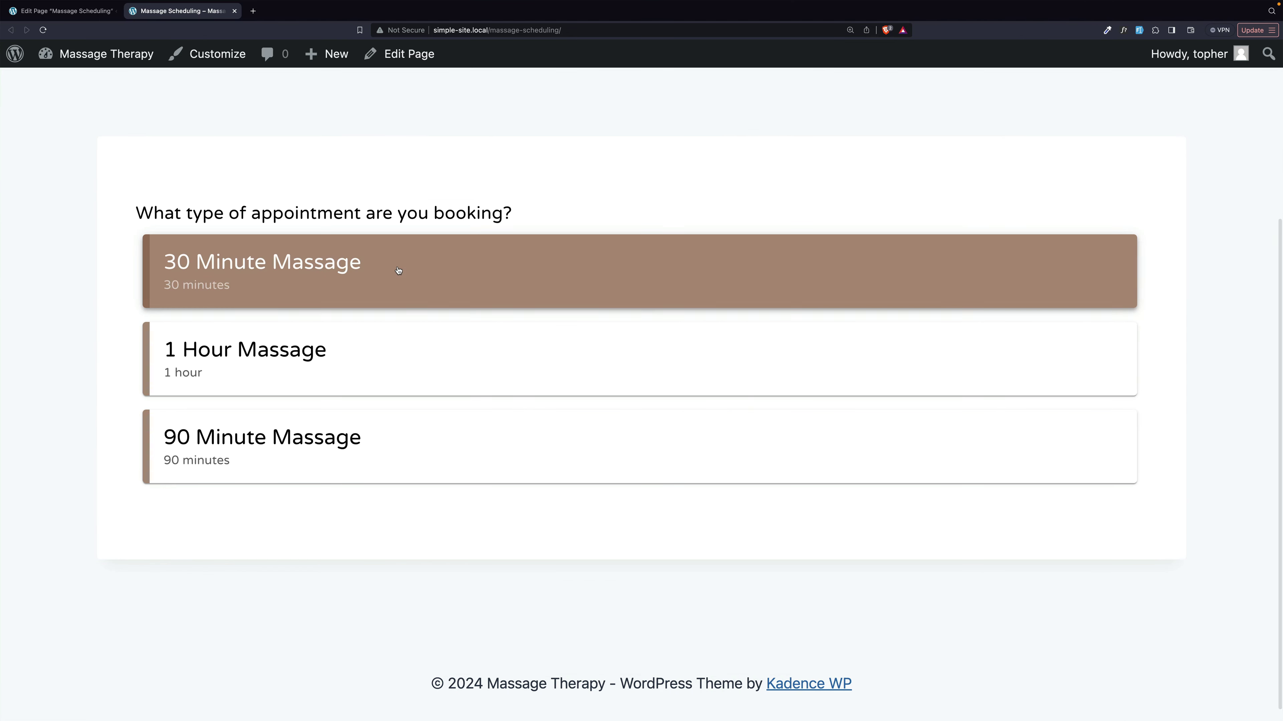
click(399, 271)
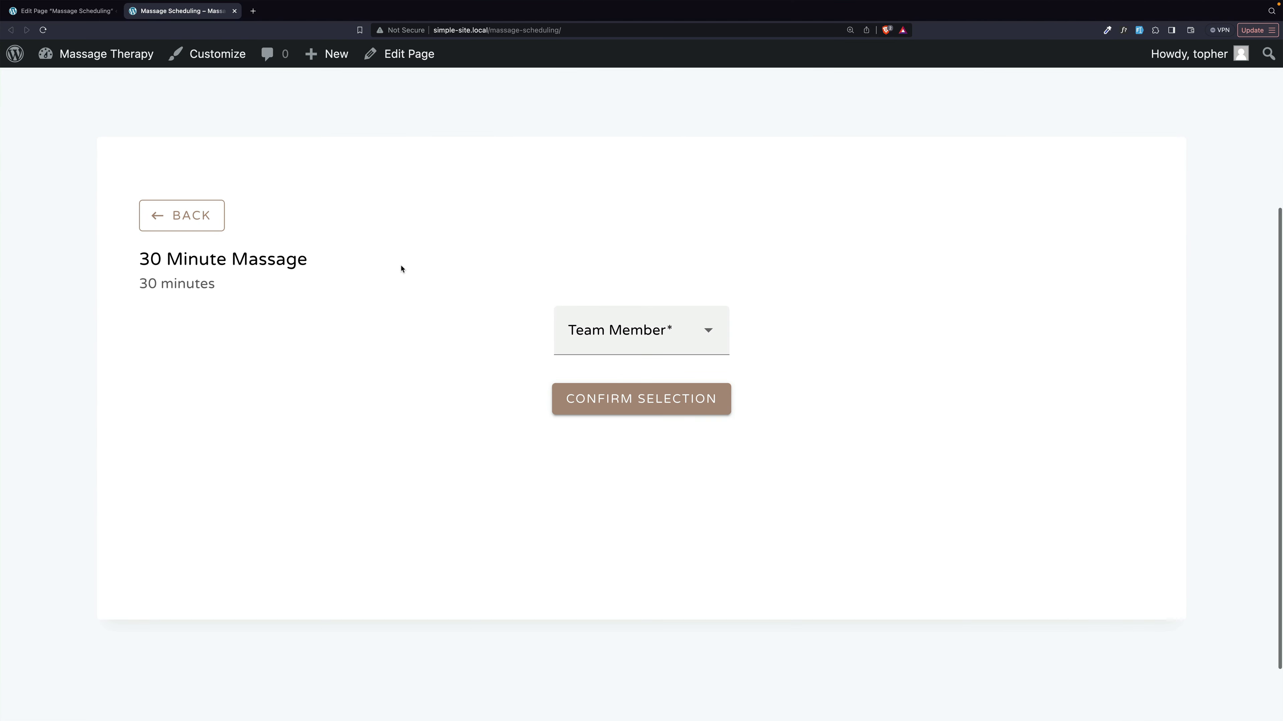
click(588, 322)
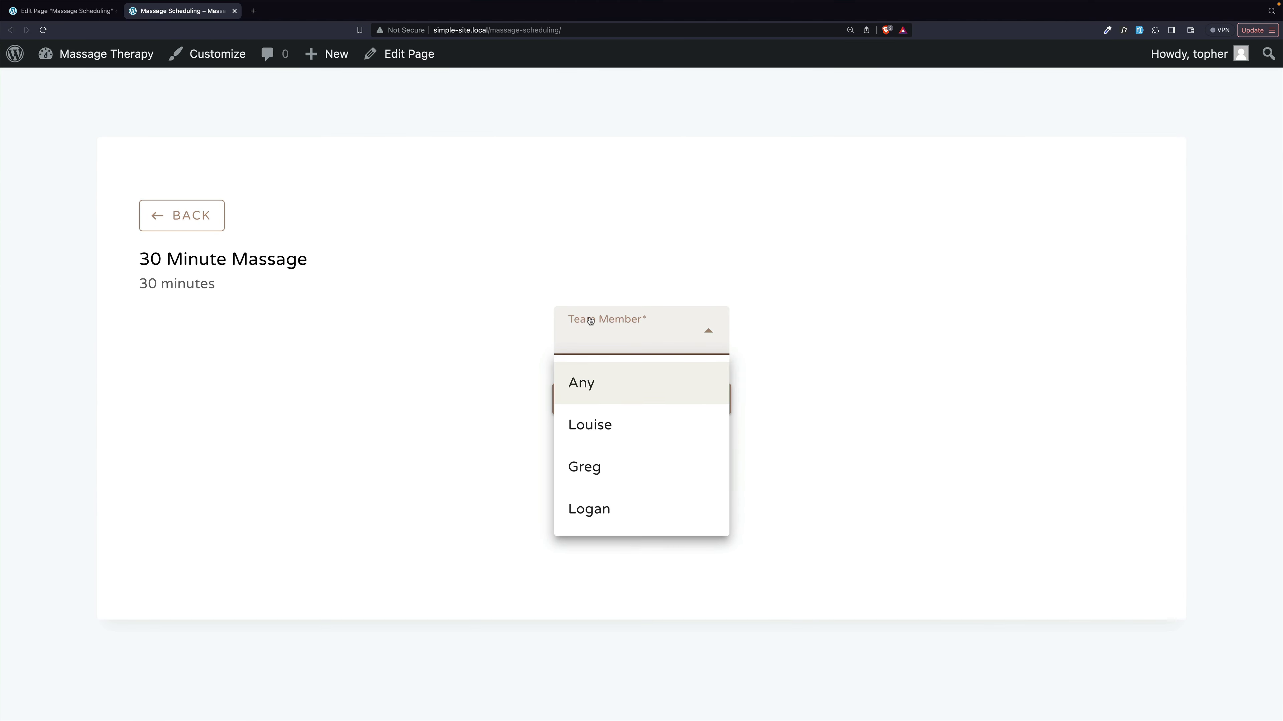
click(595, 428)
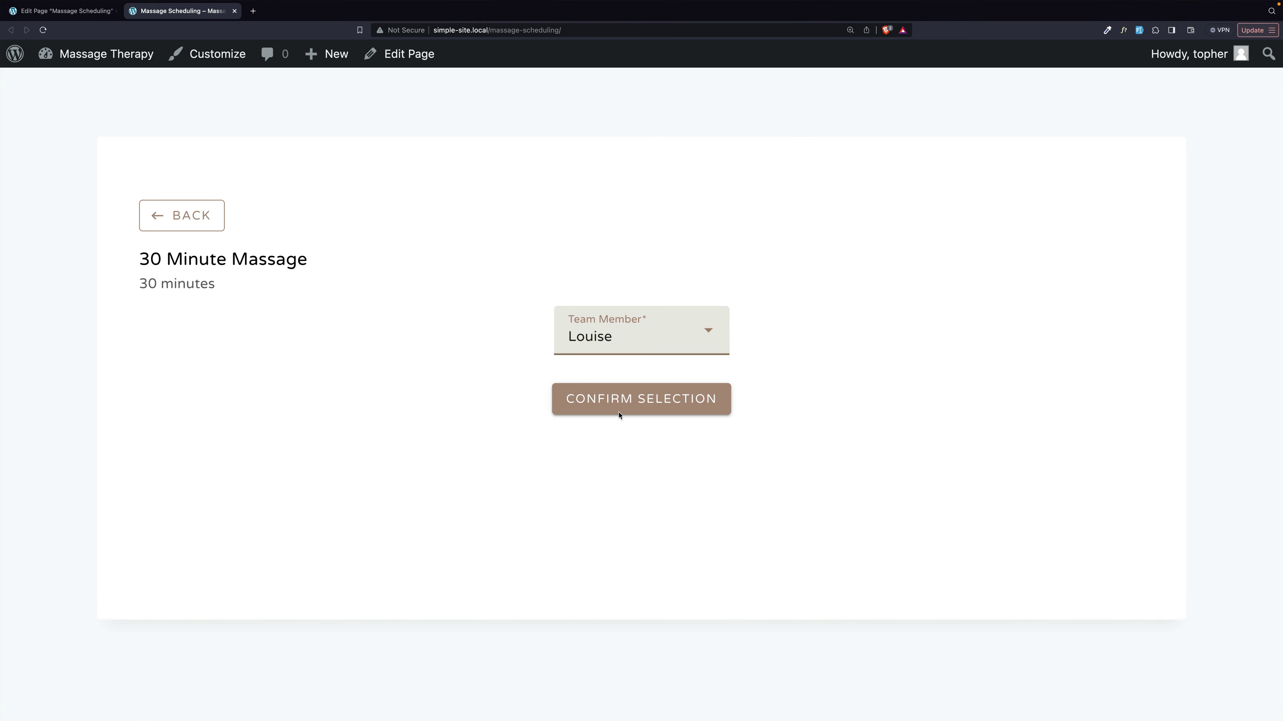
click(615, 398)
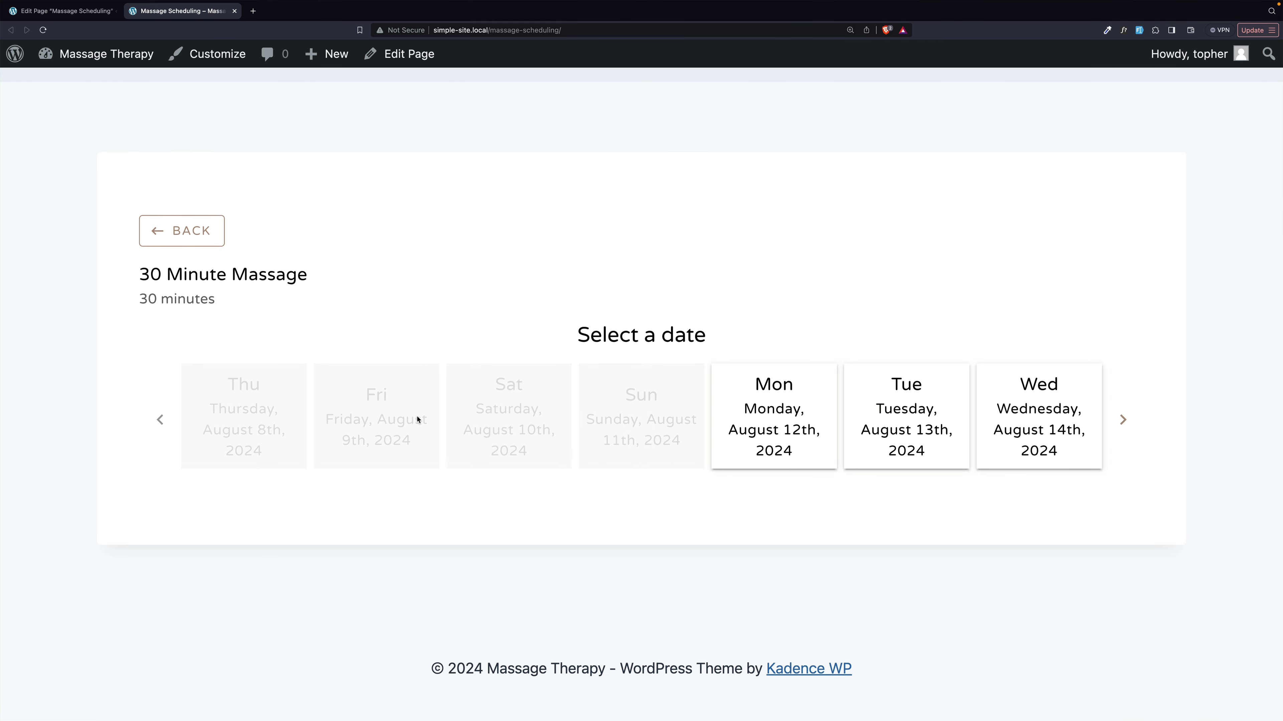
- Book Monday, August 12th at 10:00 AM using the autofilled client name and e-mail
click(752, 400)
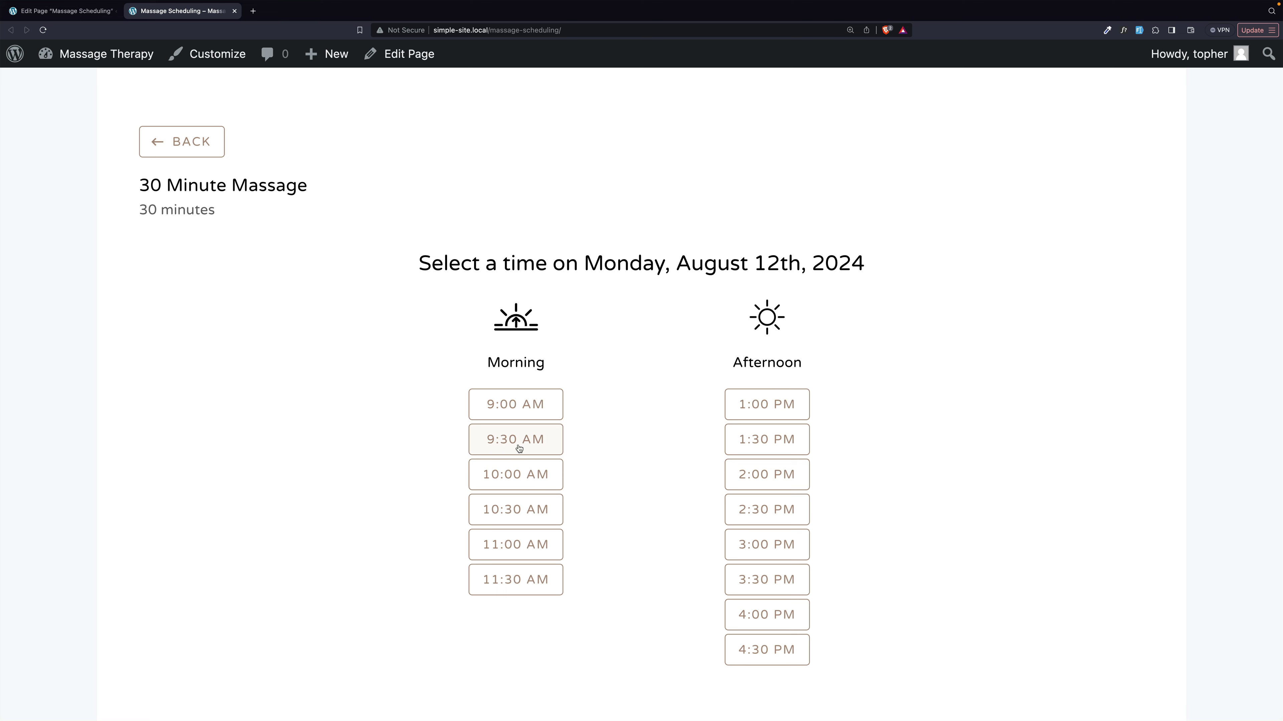
click(522, 469)
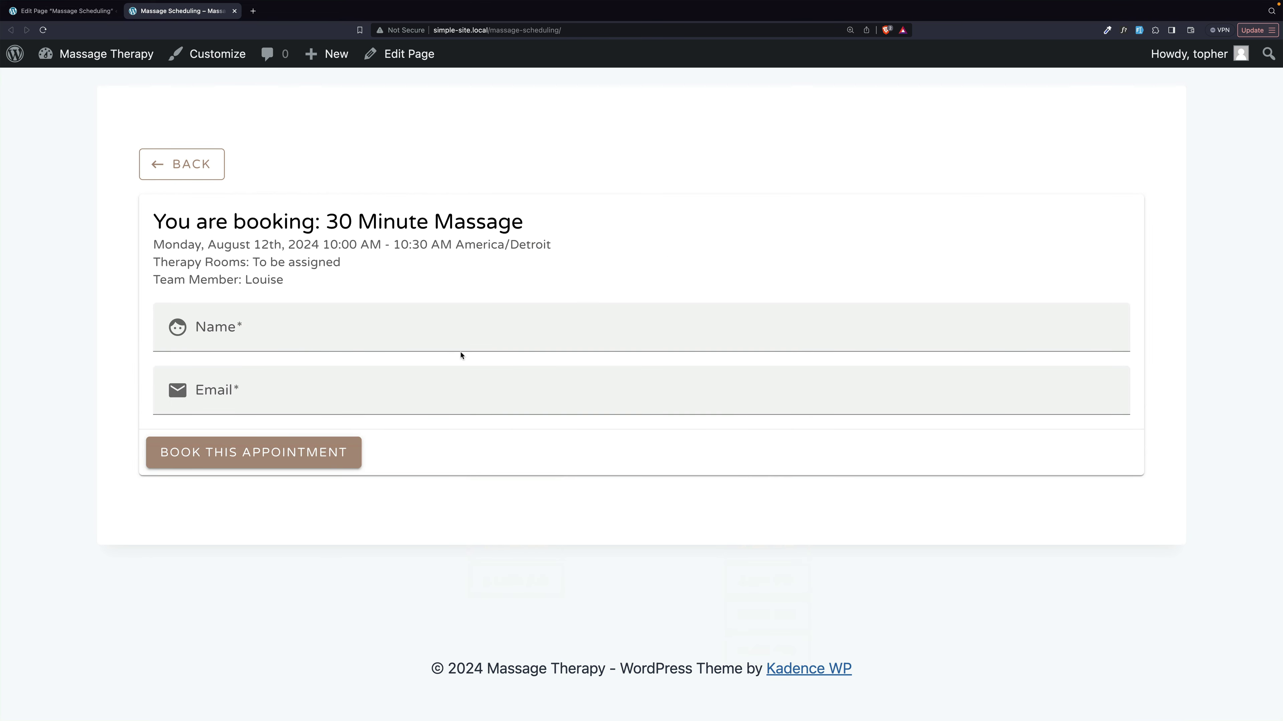
click(338, 334)
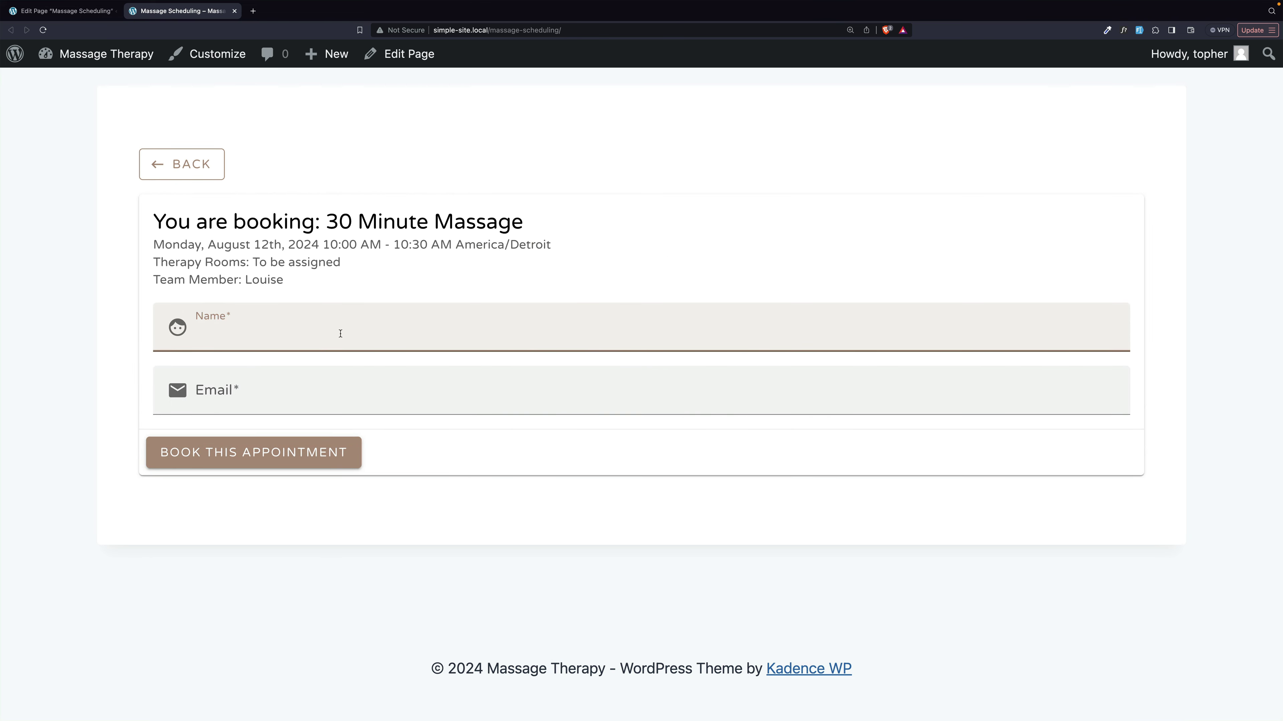
key(alt+shift+f)
click(171, 453)
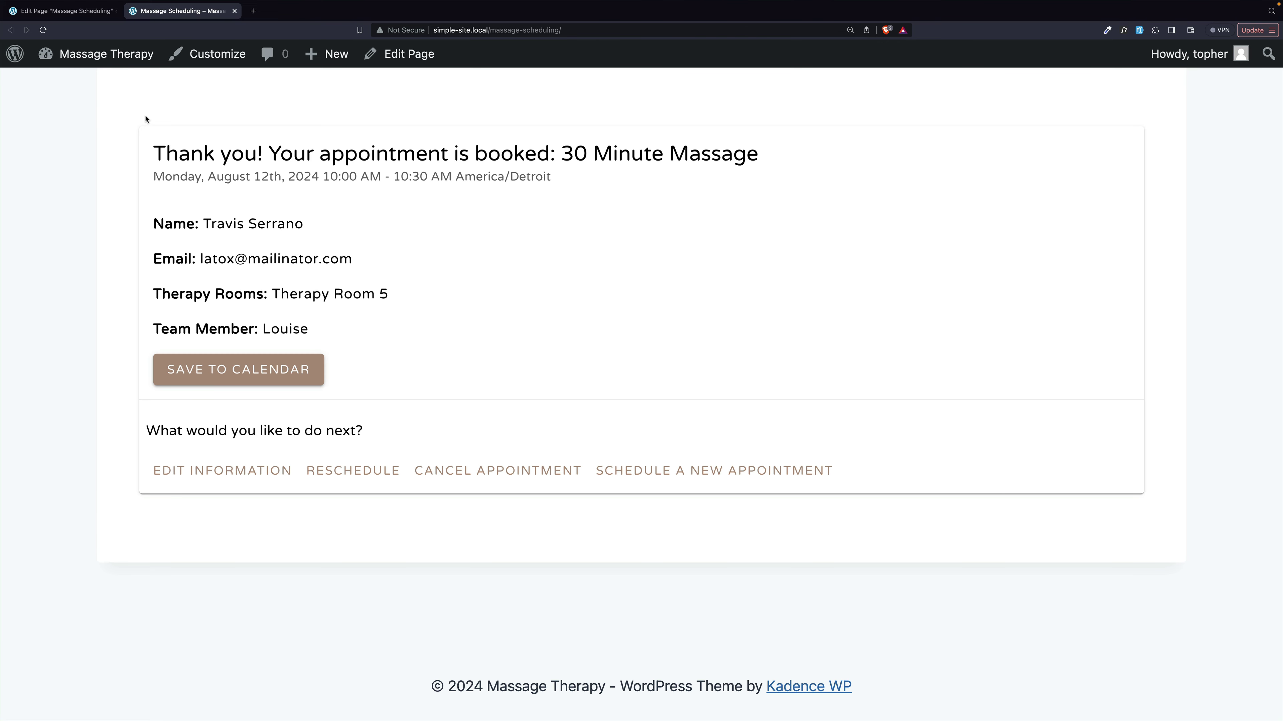
- Start a new booking with the same therapist for Monday, August 12th, showing slots around 10:00 AM blocked
click(687, 471)
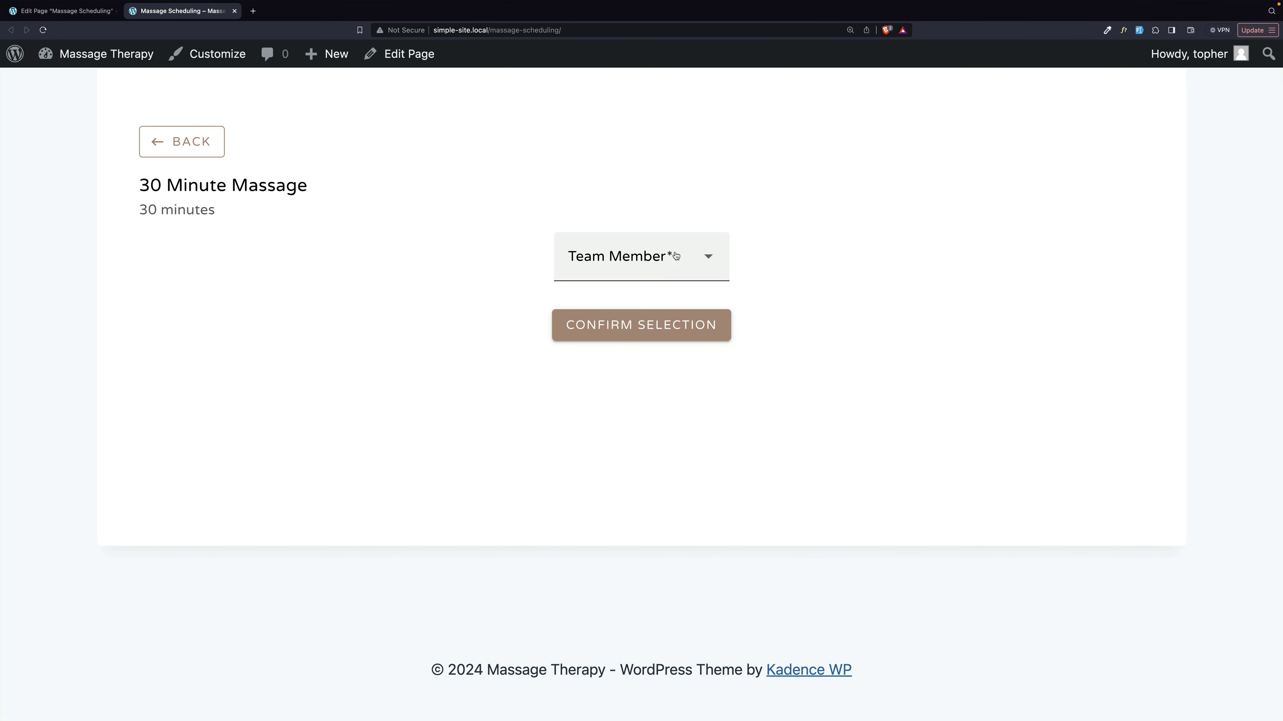
click(676, 255)
click(612, 348)
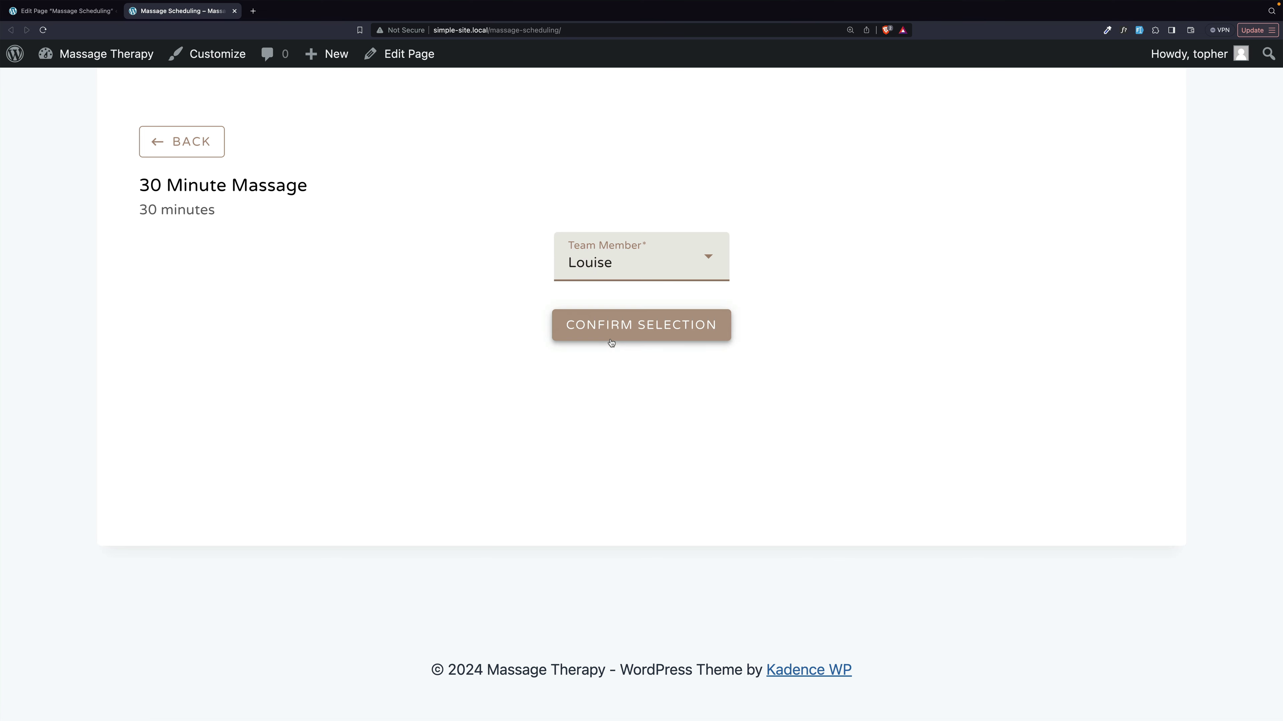
click(667, 327)
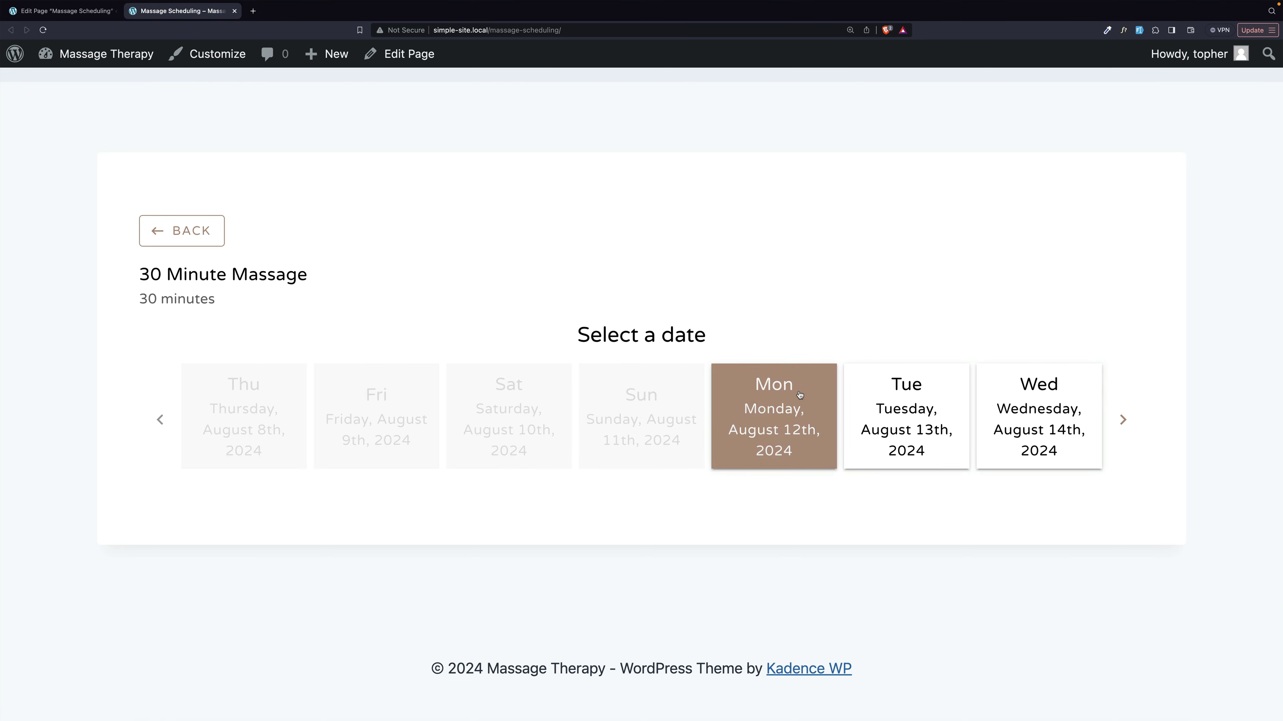
click(799, 395)
scroll(707, 405, down, 2)
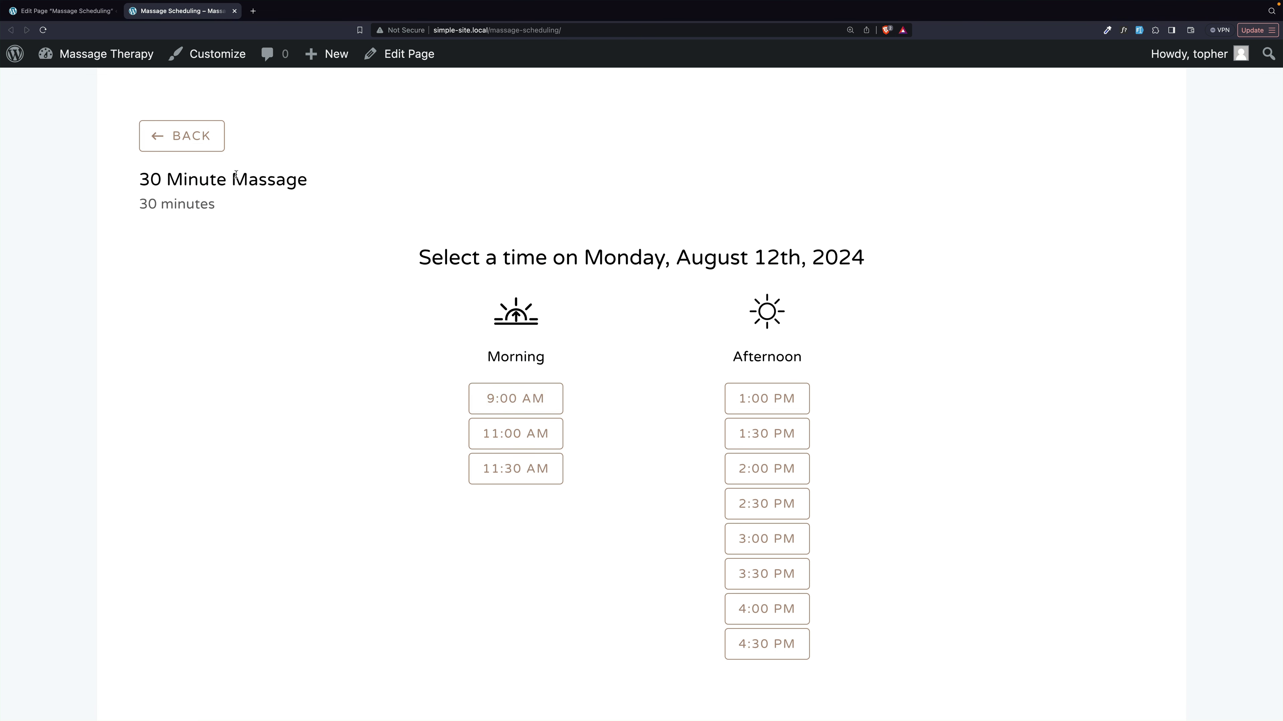
- Switch to a different therapist and show their Monday, August 12th times, with 9:00–11:30 AM all open
click(182, 137)
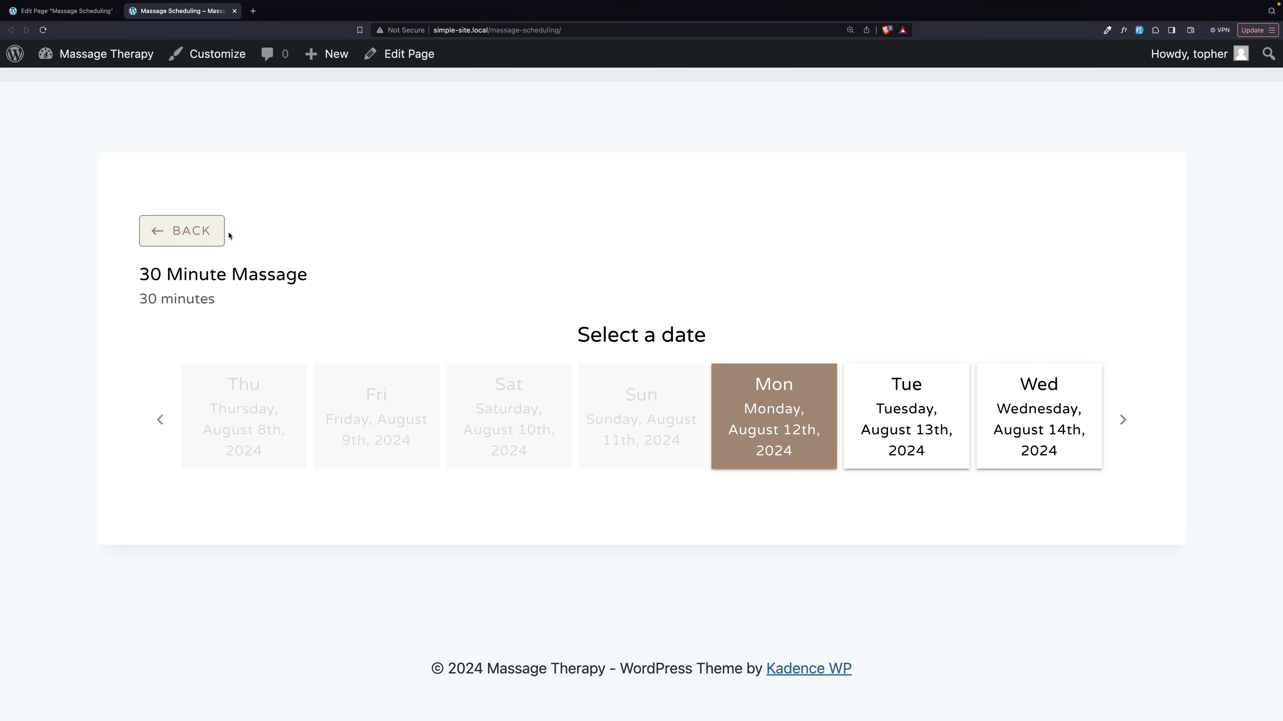
scroll(202, 237, up, 1)
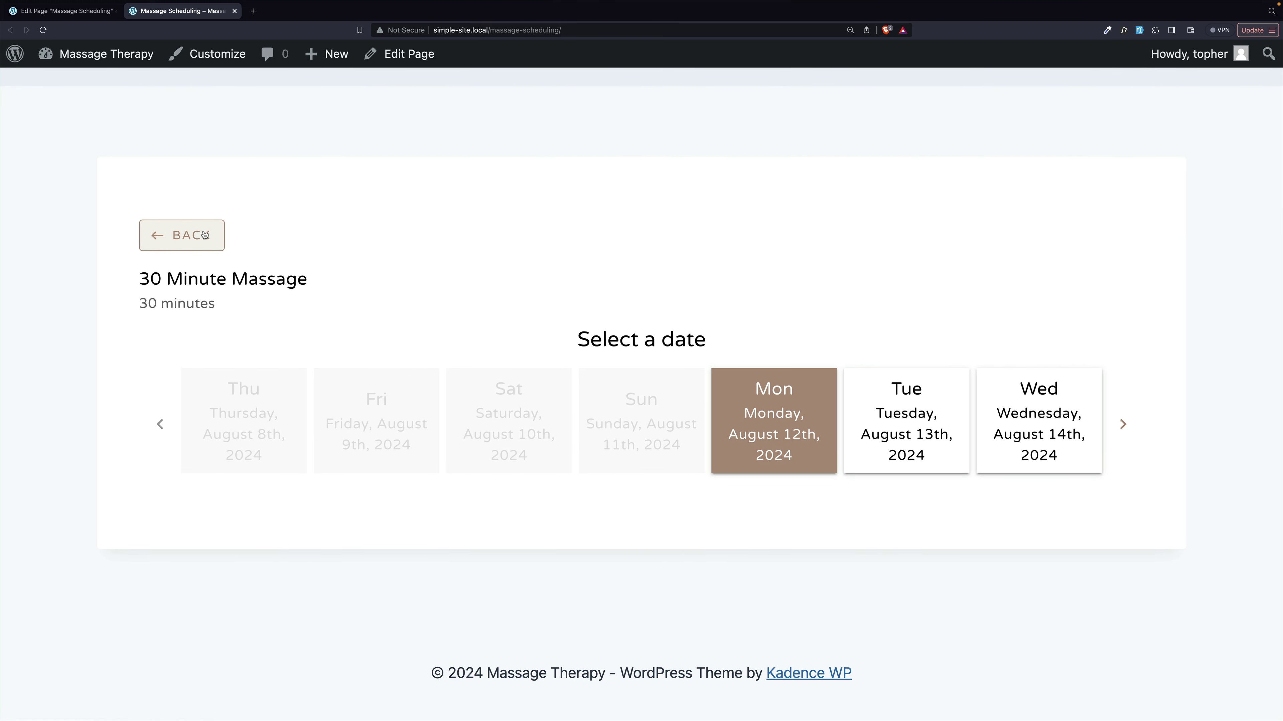
click(205, 235)
click(656, 368)
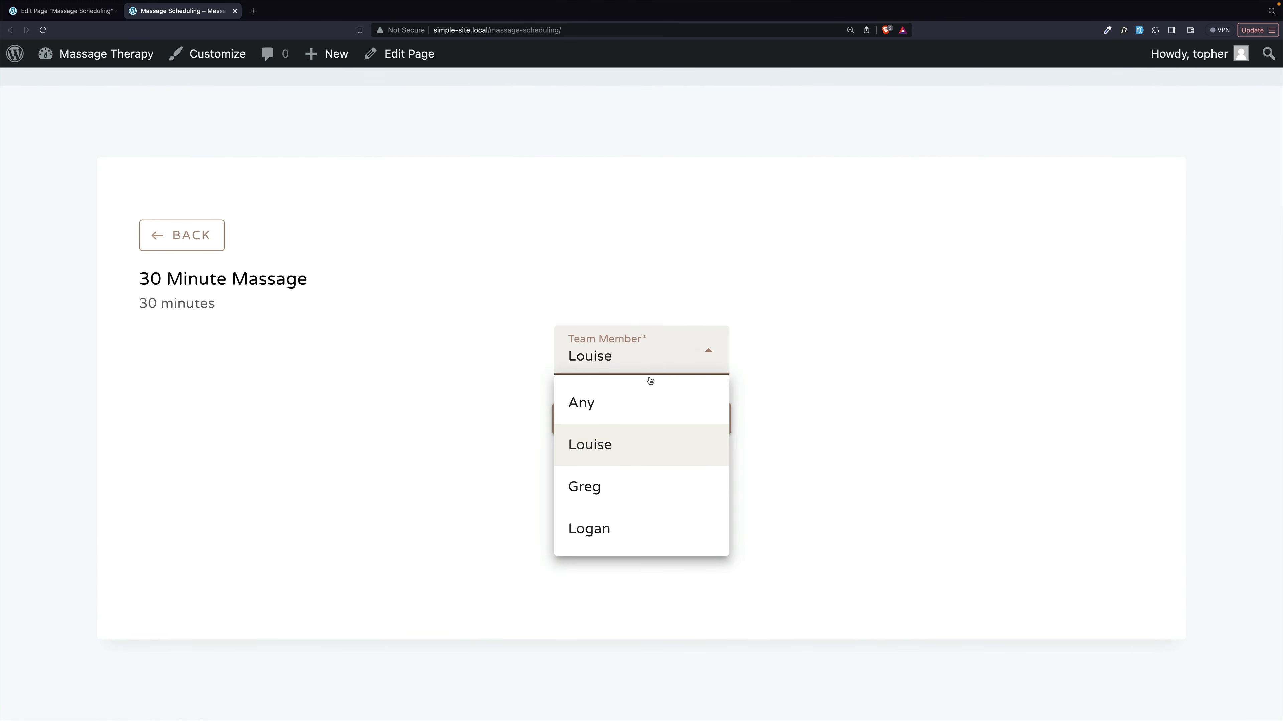
click(618, 489)
click(596, 421)
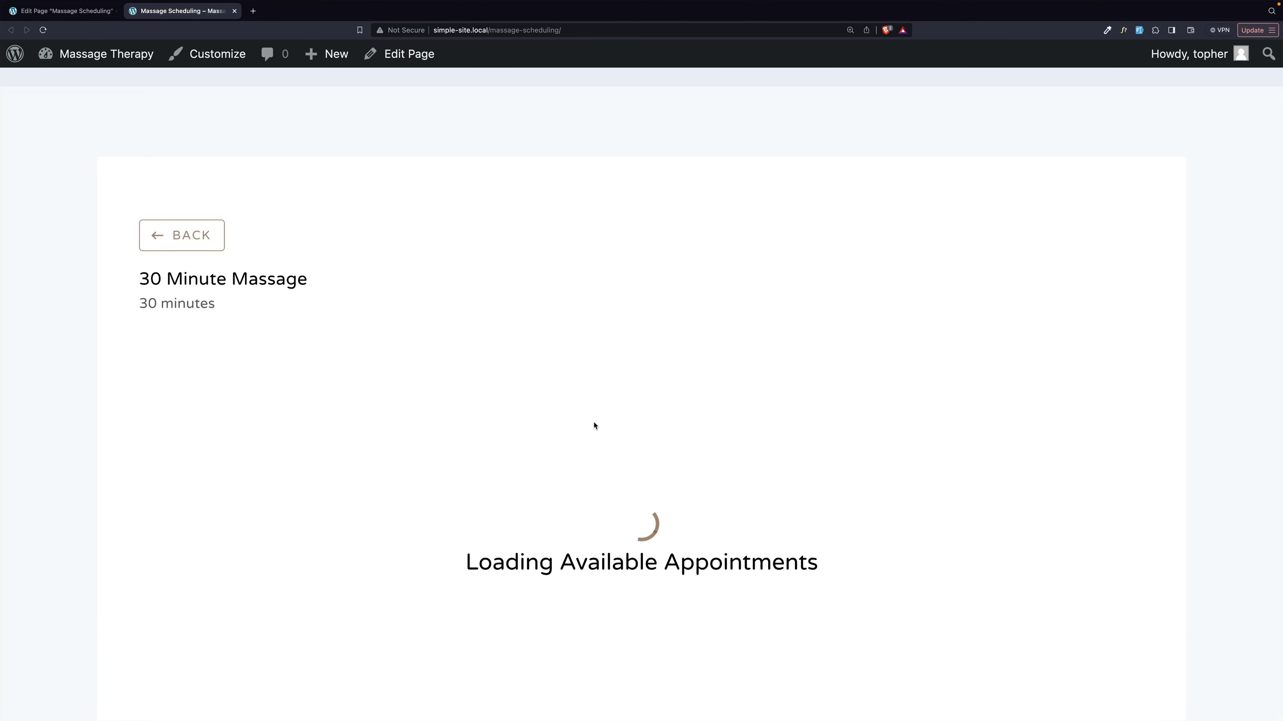
click(770, 417)
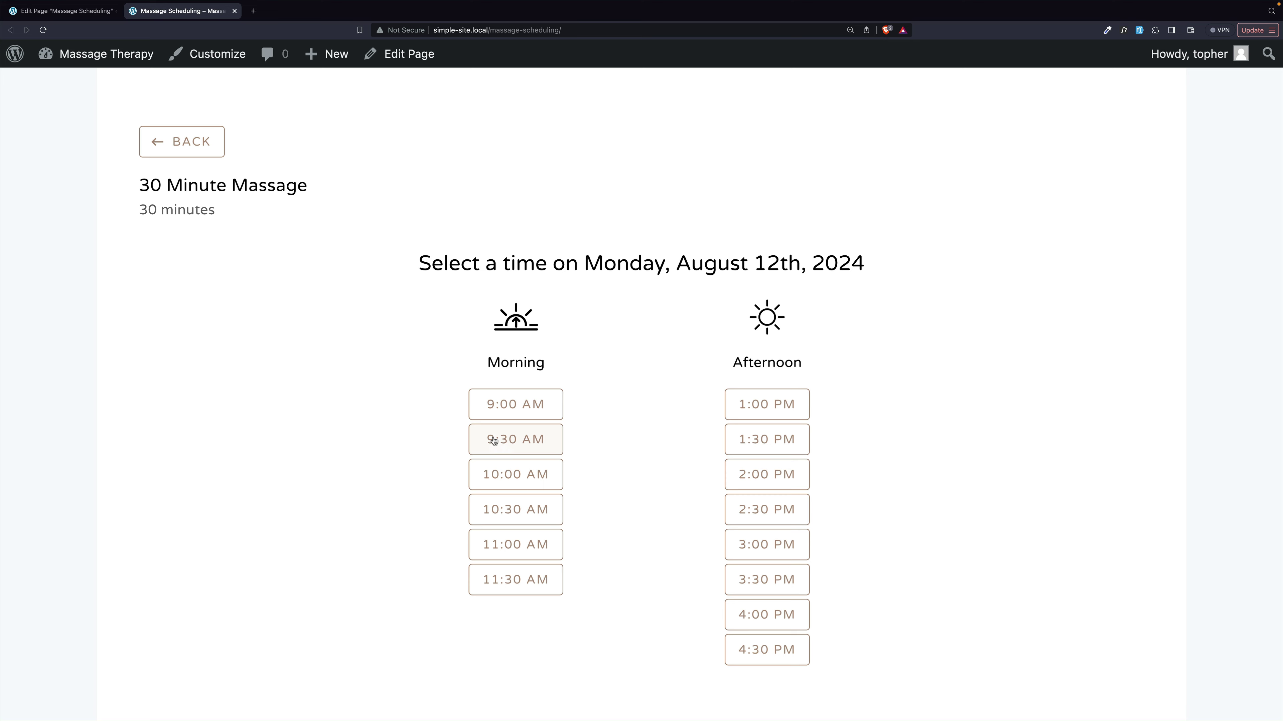
- Book the 9:30 AM August 12th slot with the second therapist using newly generated sample name and e-mail
click(494, 440)
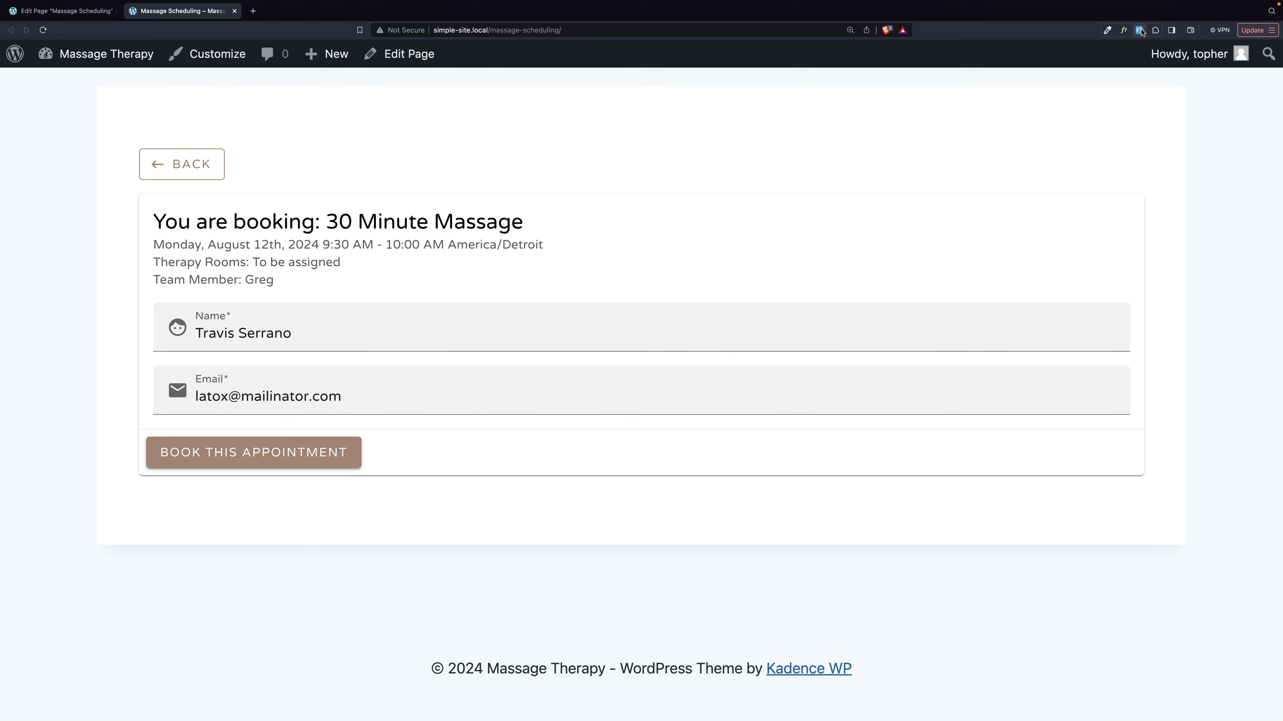
click(1140, 32)
click(247, 453)
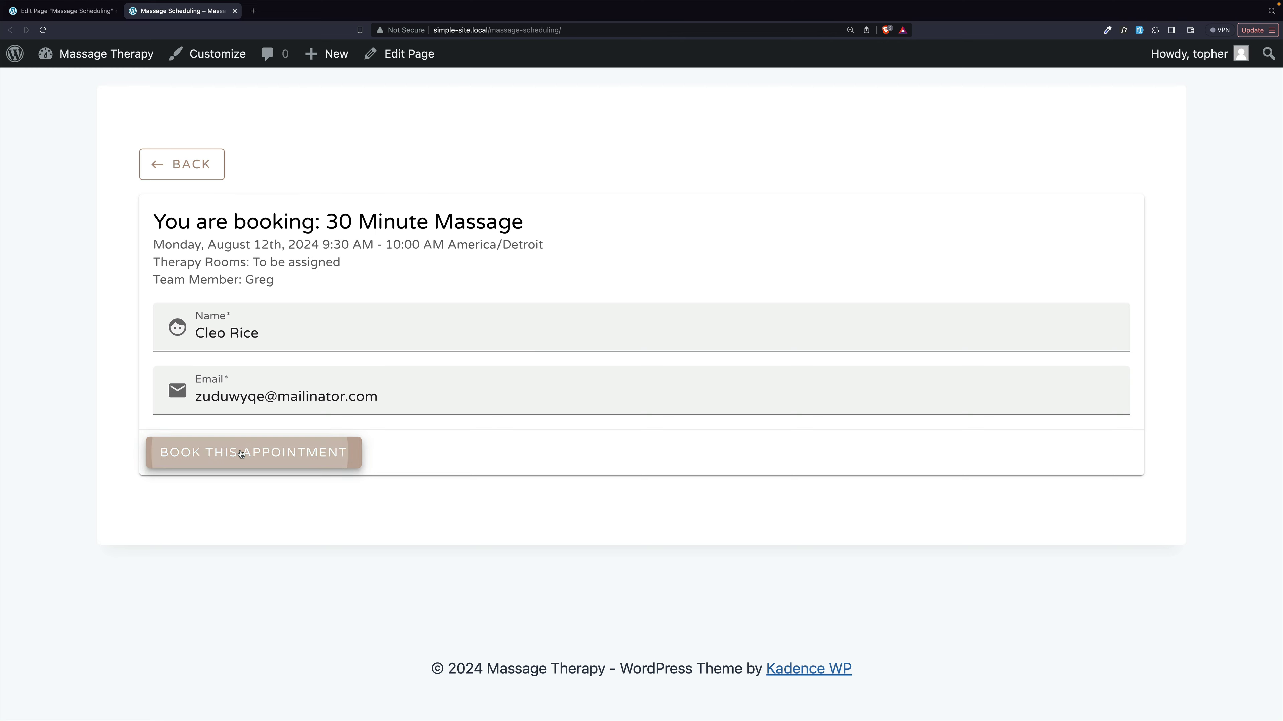